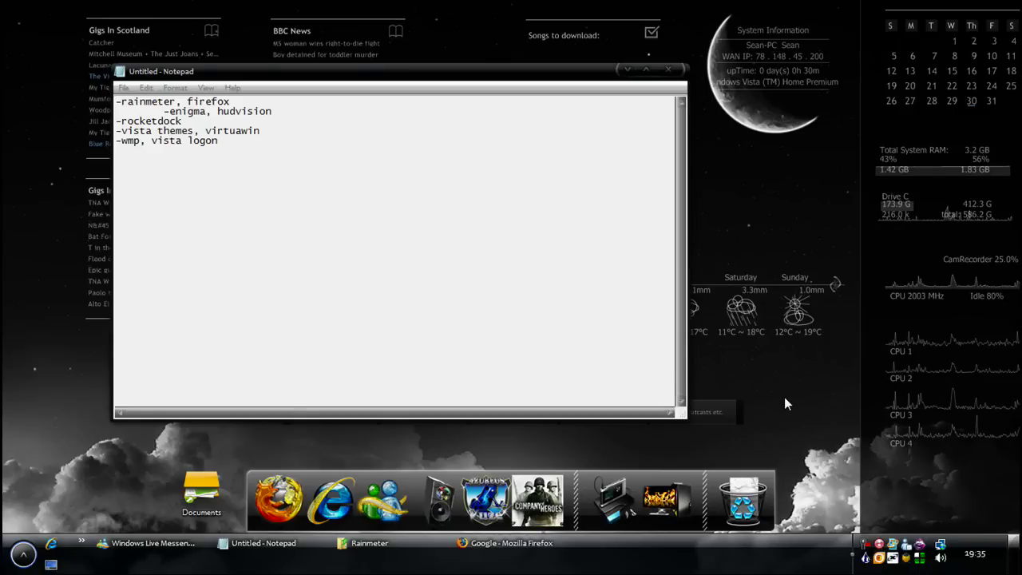
# Minimise and restore the Notepad list, highlighting the Rainmeter/Firefox line and the word HUD.Vision
pyautogui.click(626, 69)
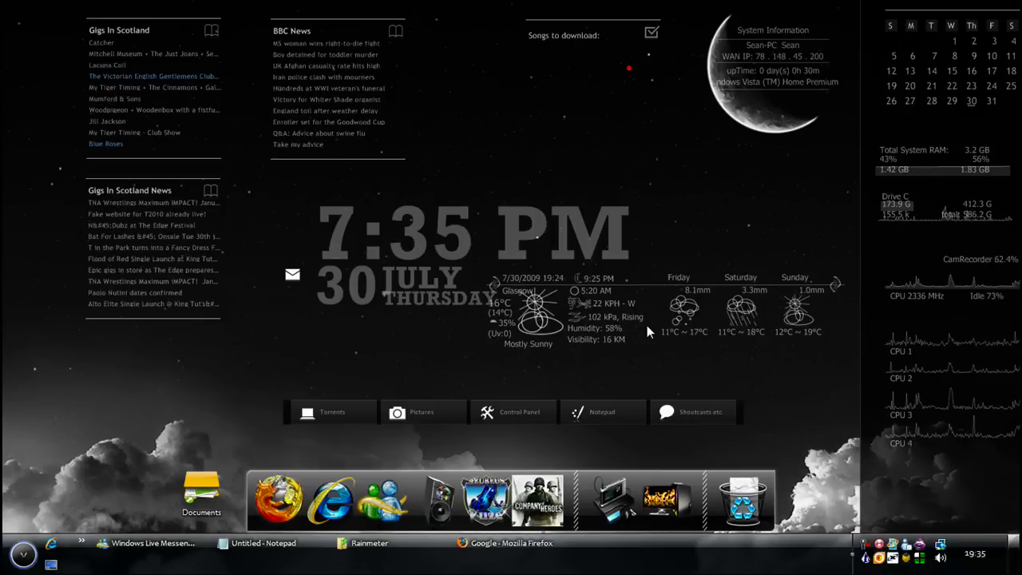
pyautogui.click(299, 547)
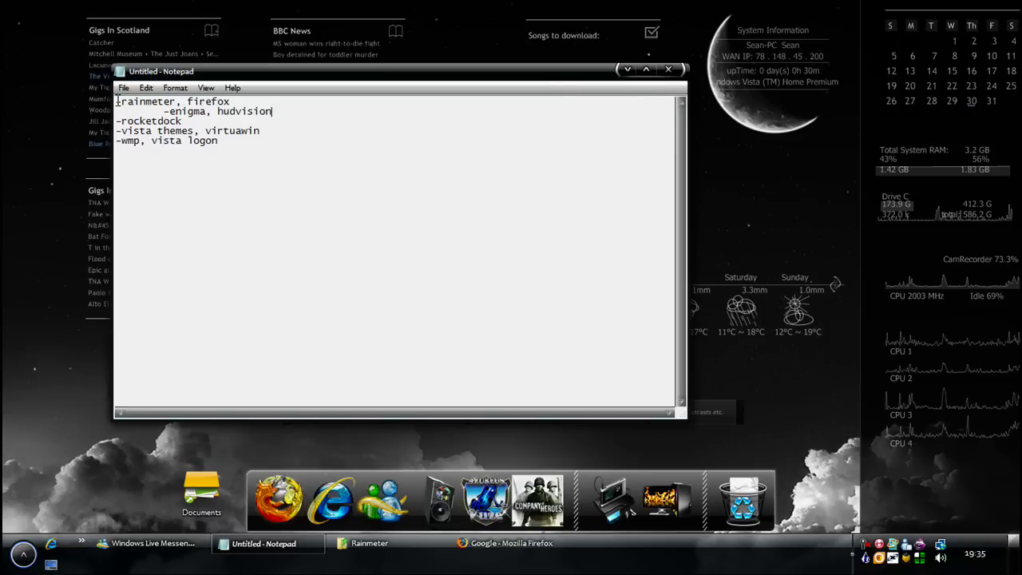
pyautogui.moveTo(116, 101); pyautogui.dragTo(225, 102)
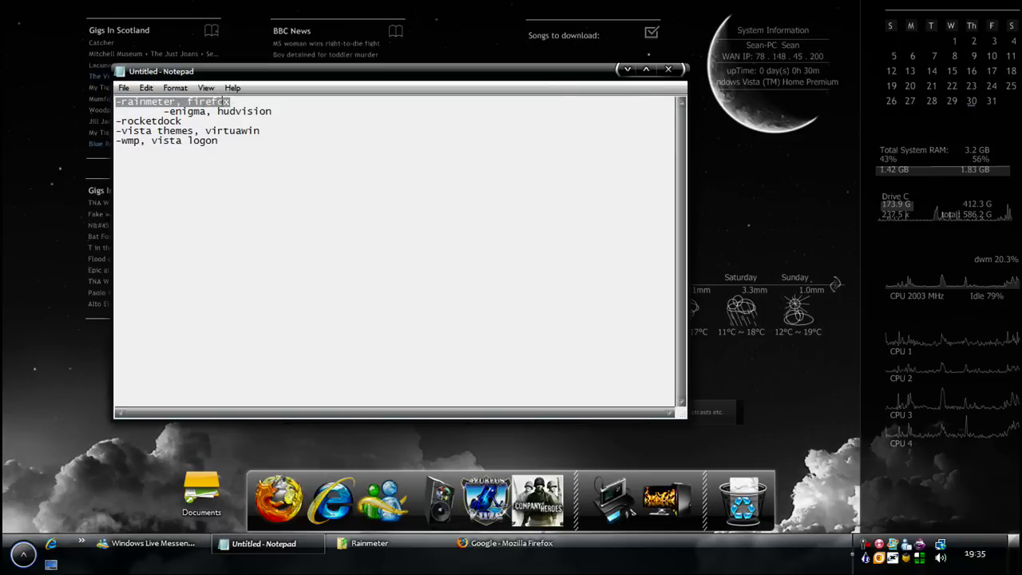
pyautogui.click(182, 115)
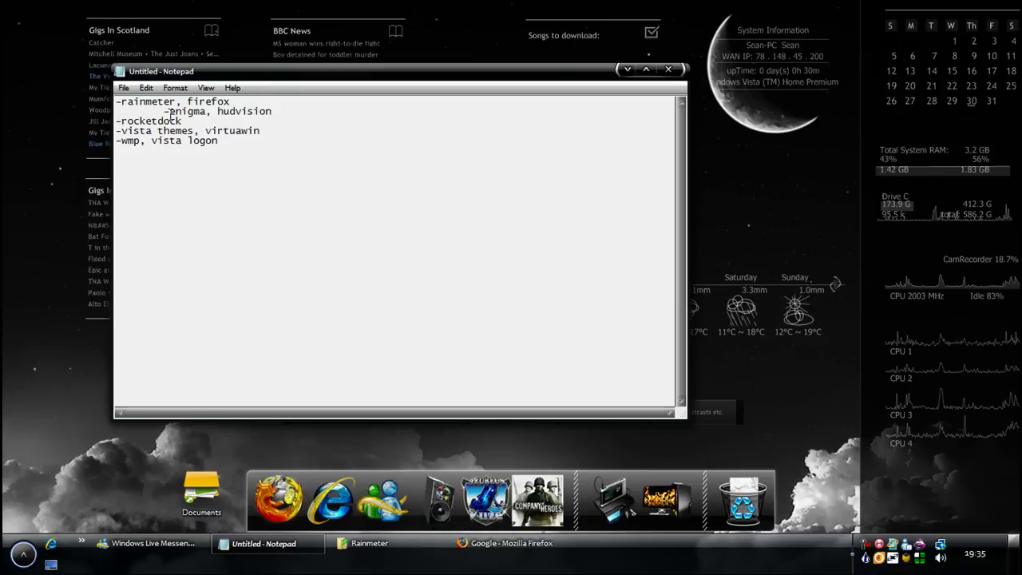
pyautogui.moveTo(216, 111); pyautogui.dragTo(298, 109)
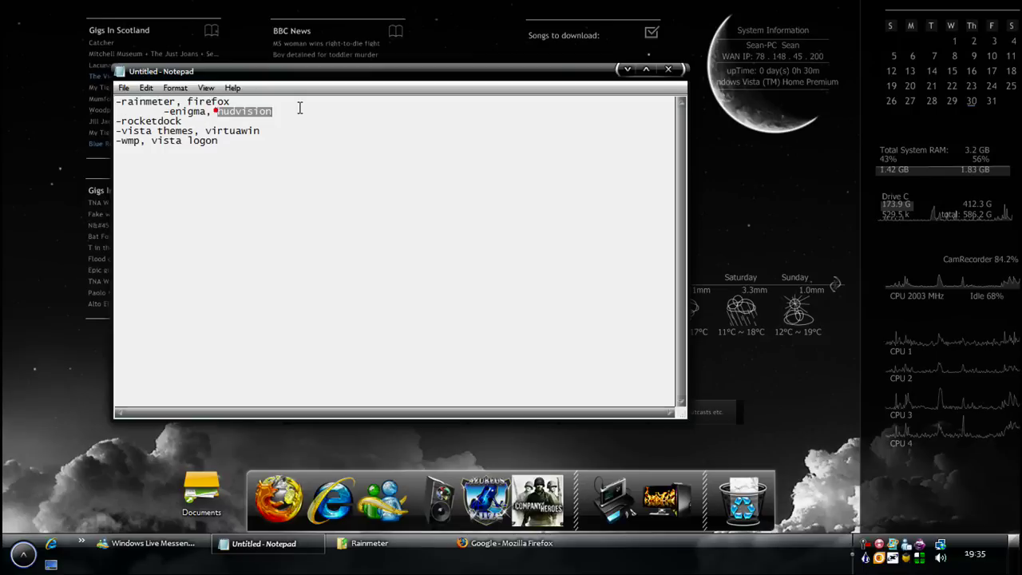
pyautogui.click(280, 109)
# Highlight the RocketDock, Vista themes/VirtuaWin and WMP/Vista logon lines of the list, then deselect
pyautogui.moveTo(119, 121); pyautogui.dragTo(205, 132)
pyautogui.click(196, 121)
pyautogui.moveTo(122, 131); pyautogui.dragTo(260, 130)
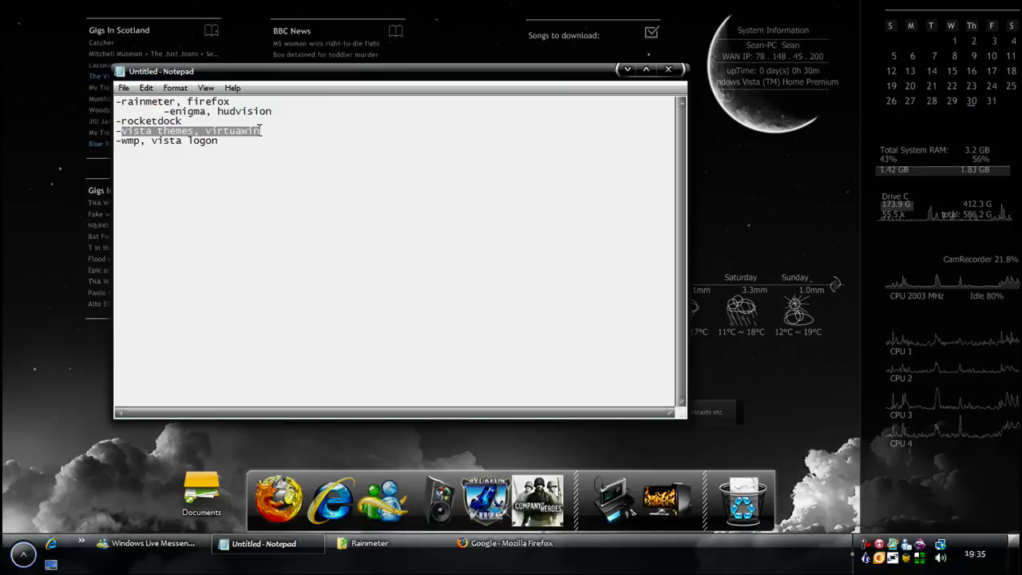
pyautogui.moveTo(126, 140); pyautogui.dragTo(240, 101)
pyautogui.click(205, 136)
pyautogui.click(144, 129)
pyautogui.click(265, 124)
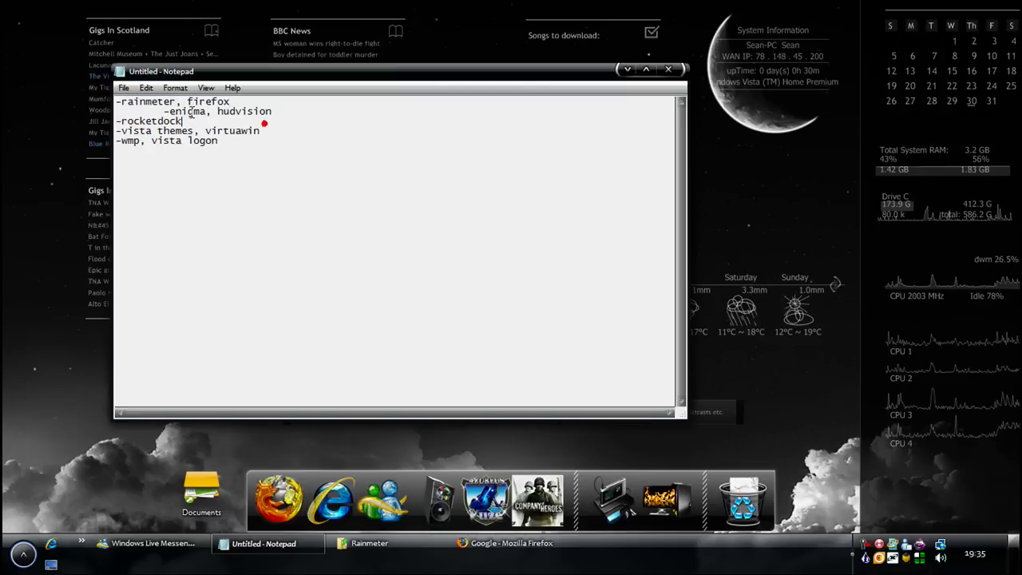
# Bring the Firefox Google window forward and glance through the bookmarks list
pyautogui.click(626, 70)
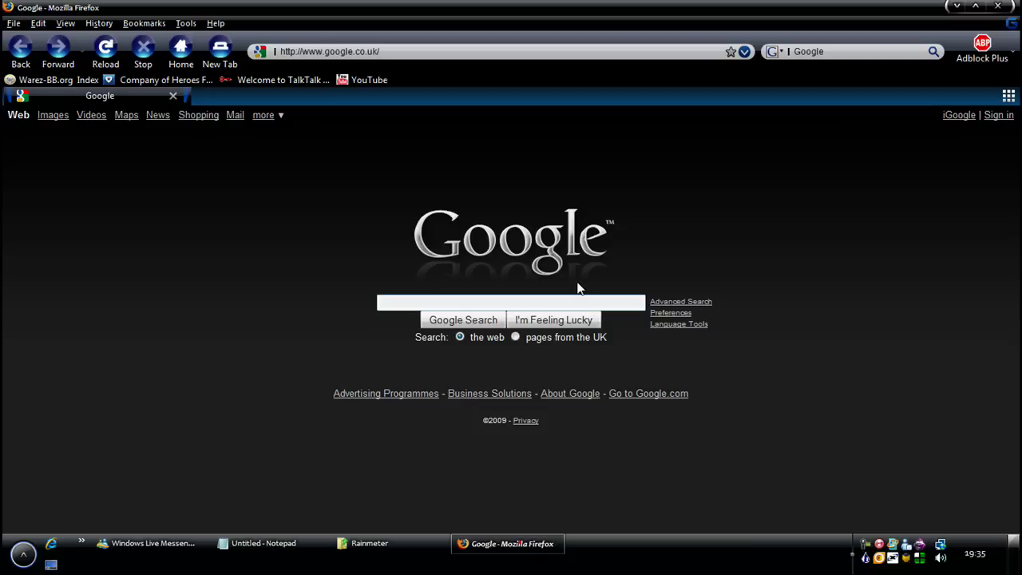
pyautogui.click(144, 23)
pyautogui.moveTo(229, 116)
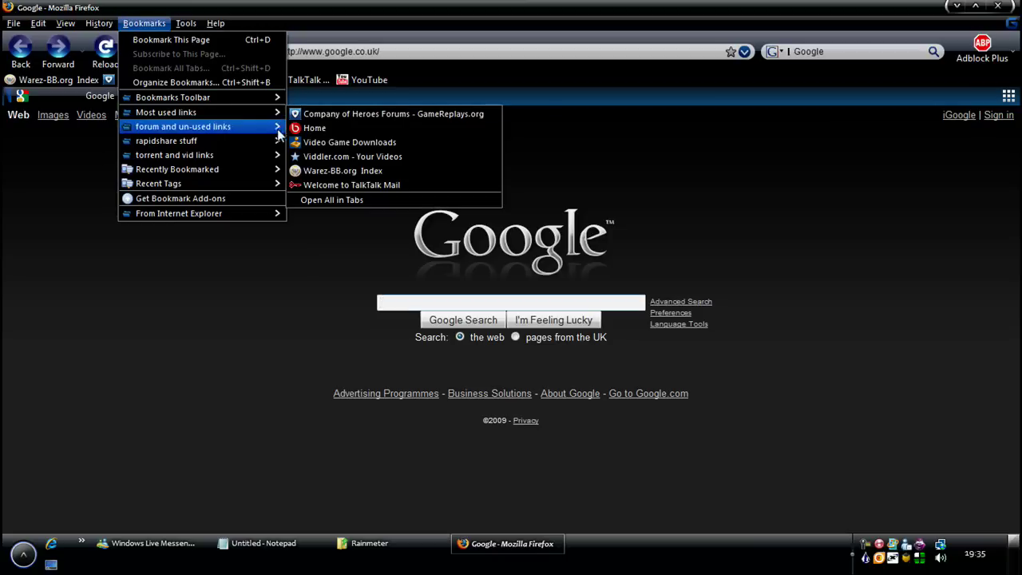
pyautogui.click(375, 189)
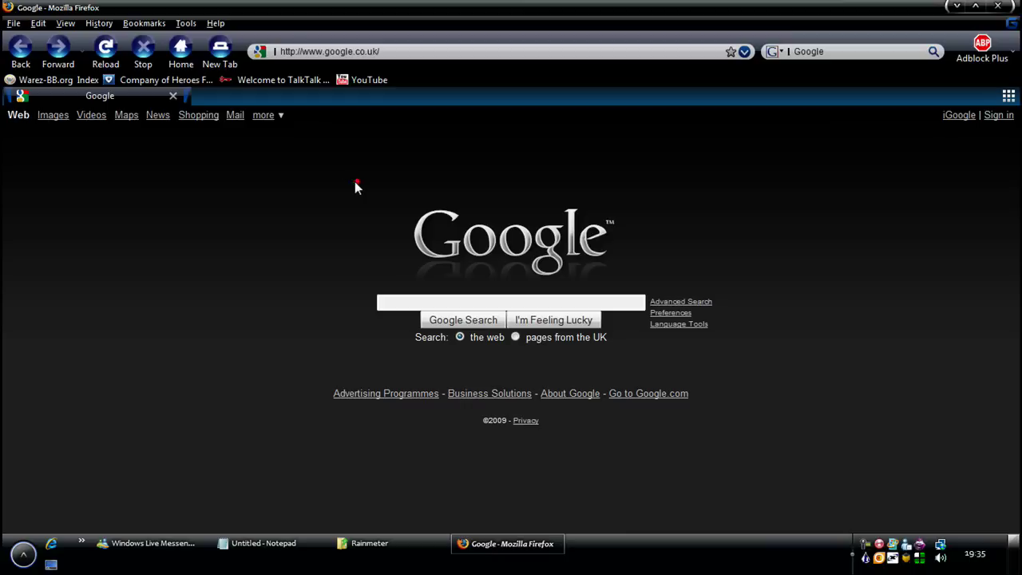
# In the Add-ons manager, find and select the Stylish extension, then minimise the manager
pyautogui.click(143, 23)
pyautogui.click(201, 69)
pyautogui.scroll(1, 208, 241)
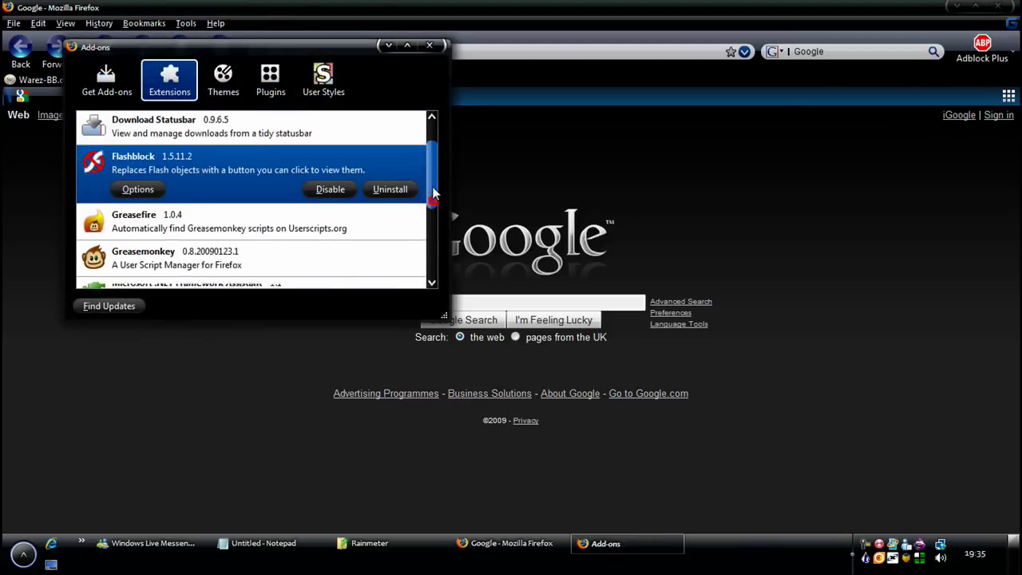
pyautogui.scroll(-1, 209, 241)
pyautogui.click(204, 234)
pyautogui.scroll(-5, 204, 240)
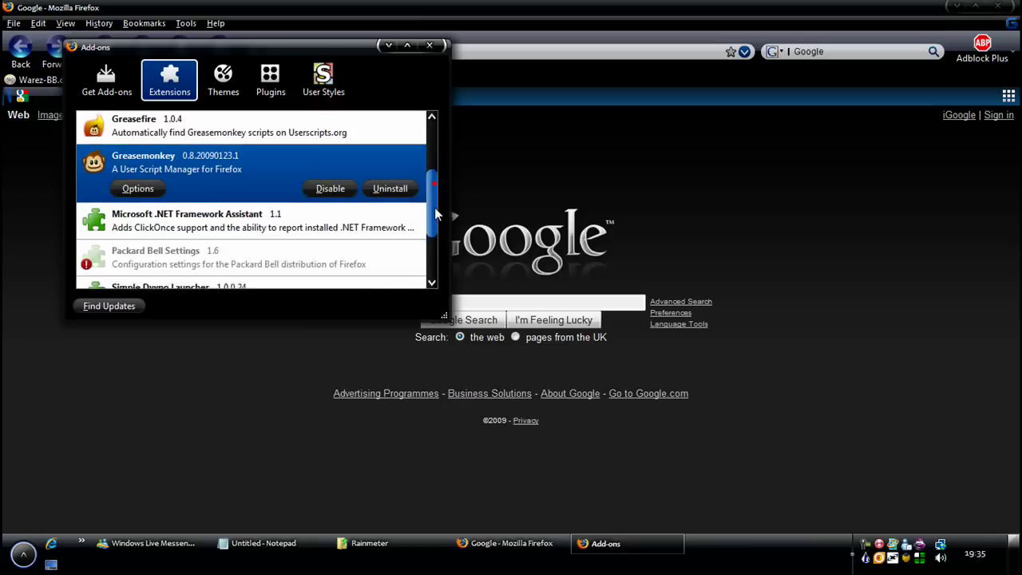
pyautogui.click(196, 241)
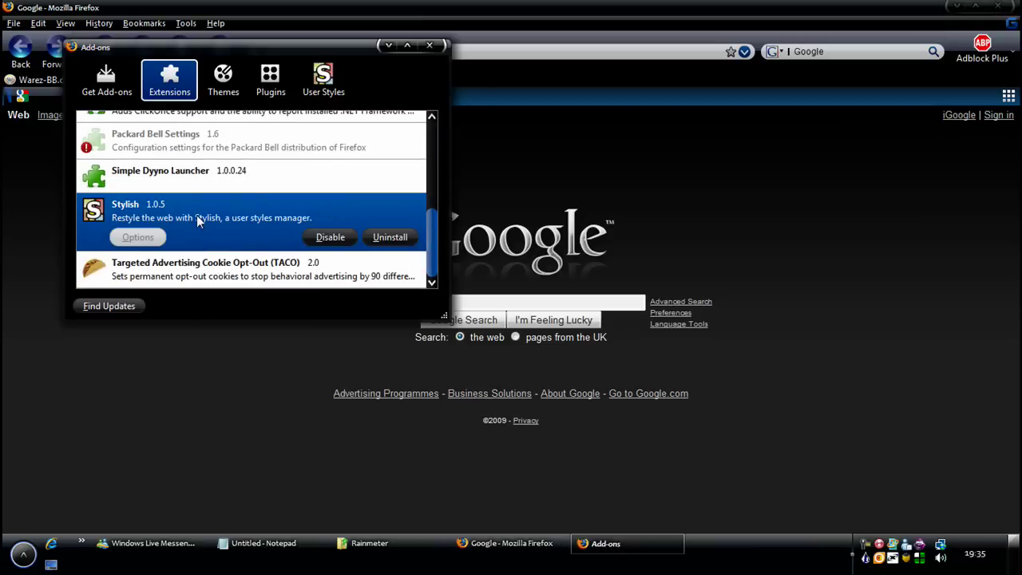
pyautogui.click(388, 45)
# Search Google for 'stylish', briefly opening and closing a YouTube tab
pyautogui.click(395, 302)
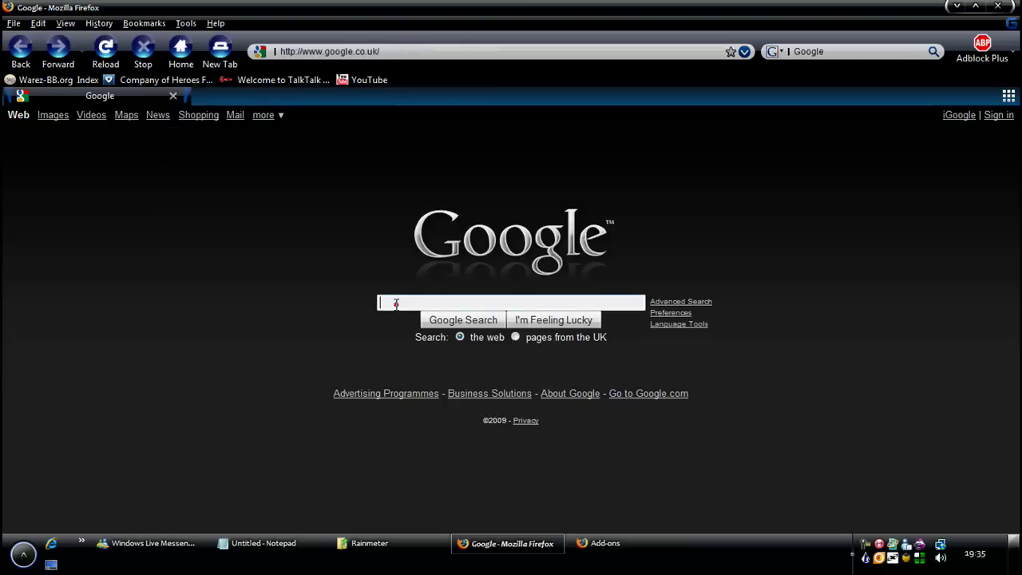
pyautogui.write('stylish')
pyautogui.press('Return')
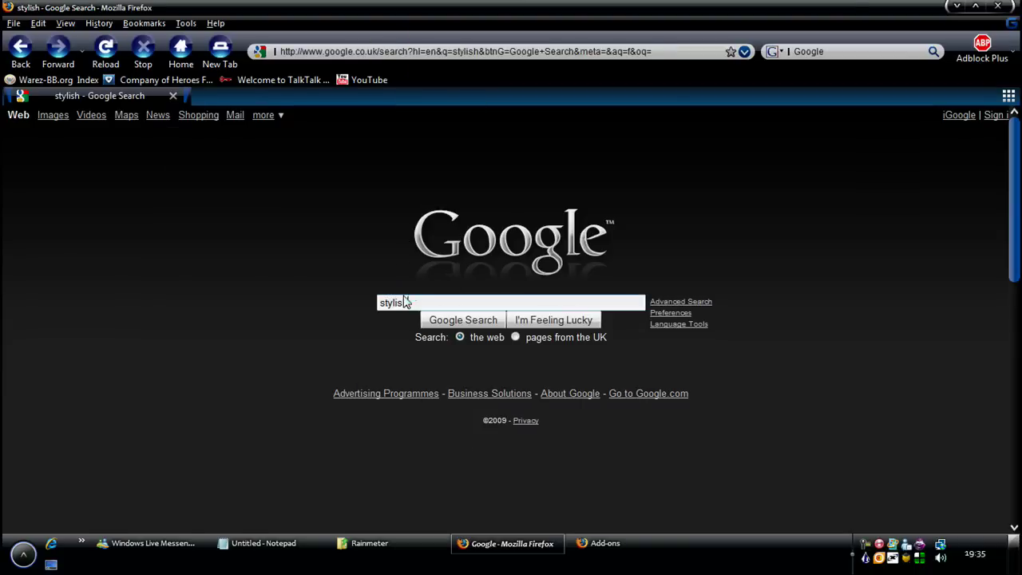
pyautogui.click(359, 80)
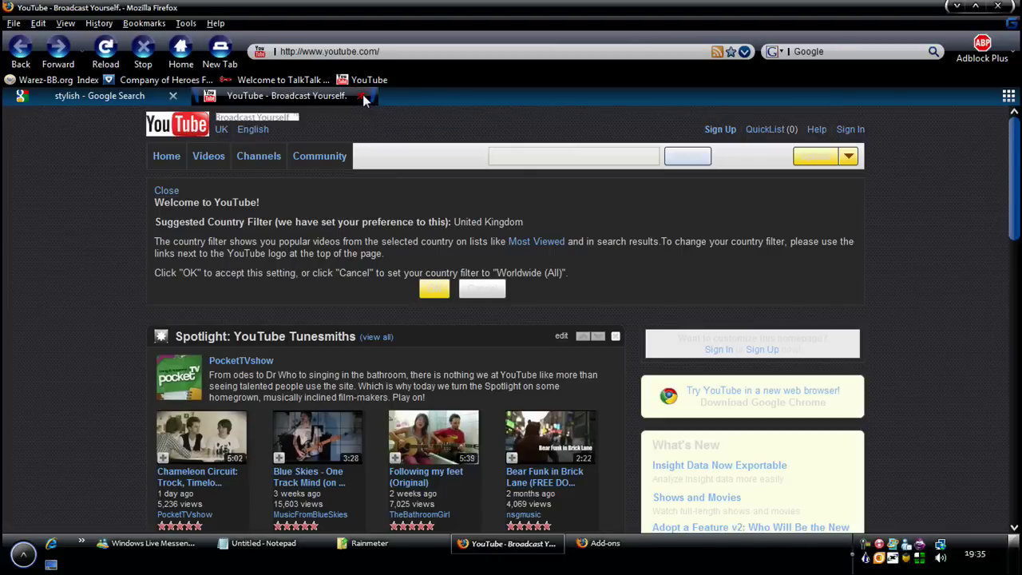
pyautogui.click(361, 95)
# Open the Stylish Add-ons for Firefox result, follow it to userstyles.org, and open Top styles
pyautogui.click(78, 236)
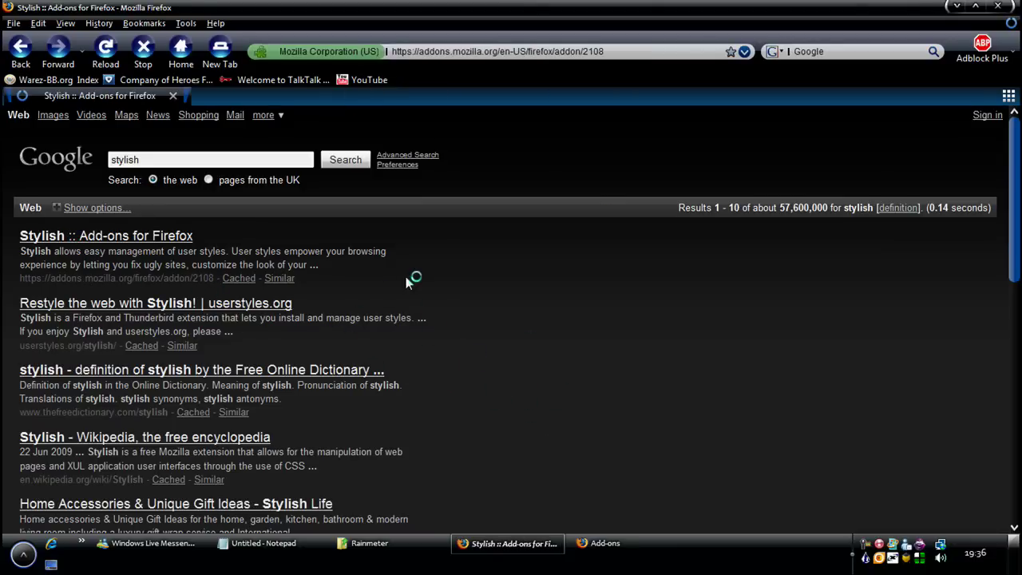
pyautogui.scroll(-3, 410, 348)
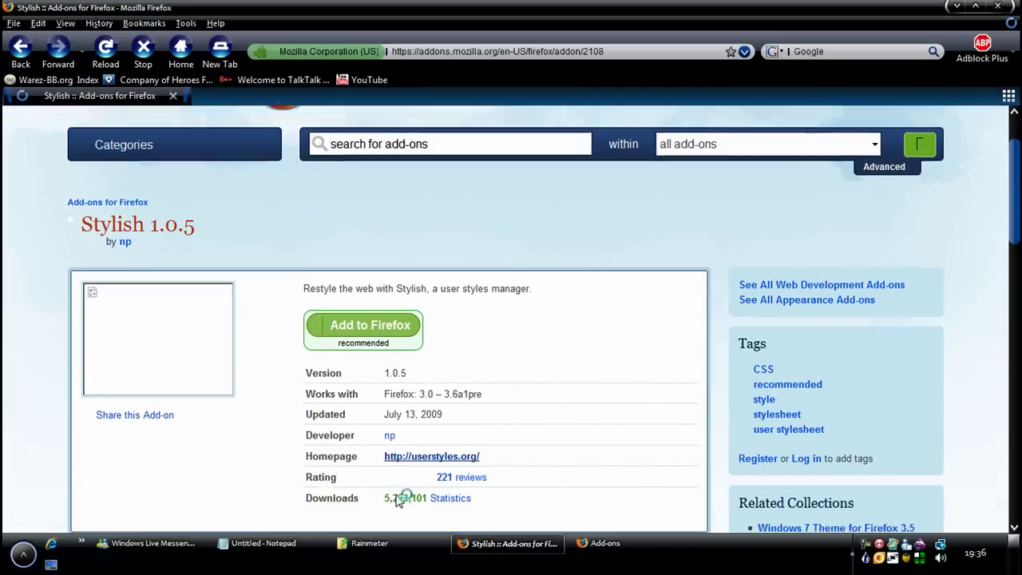
pyautogui.click(423, 372)
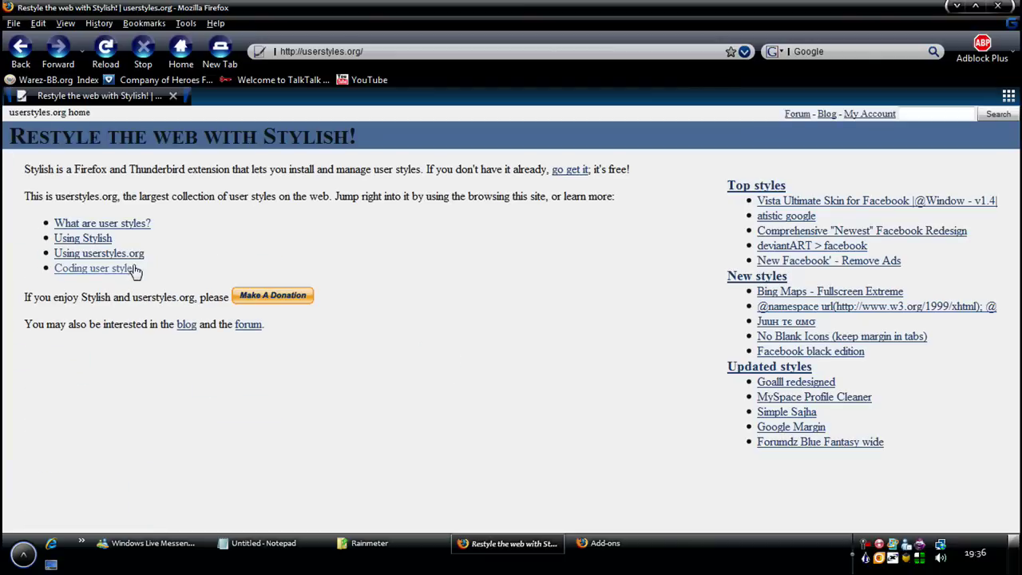
pyautogui.click(760, 185)
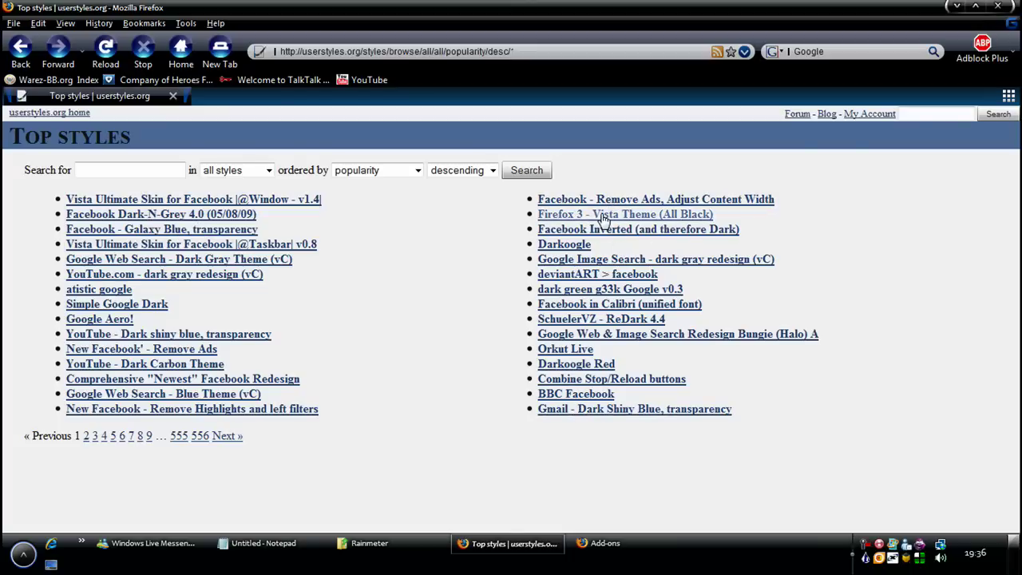
# In a new tab, search Google for 'valacar' and open Valacar's Userstyles
pyautogui.click(220, 50)
pyautogui.click(184, 49)
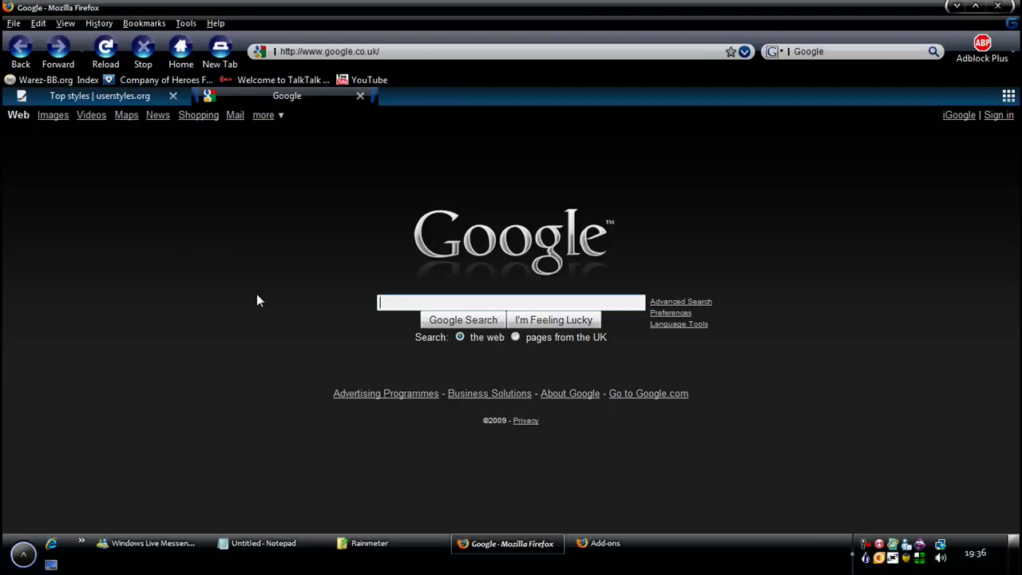
pyautogui.write('valacar')
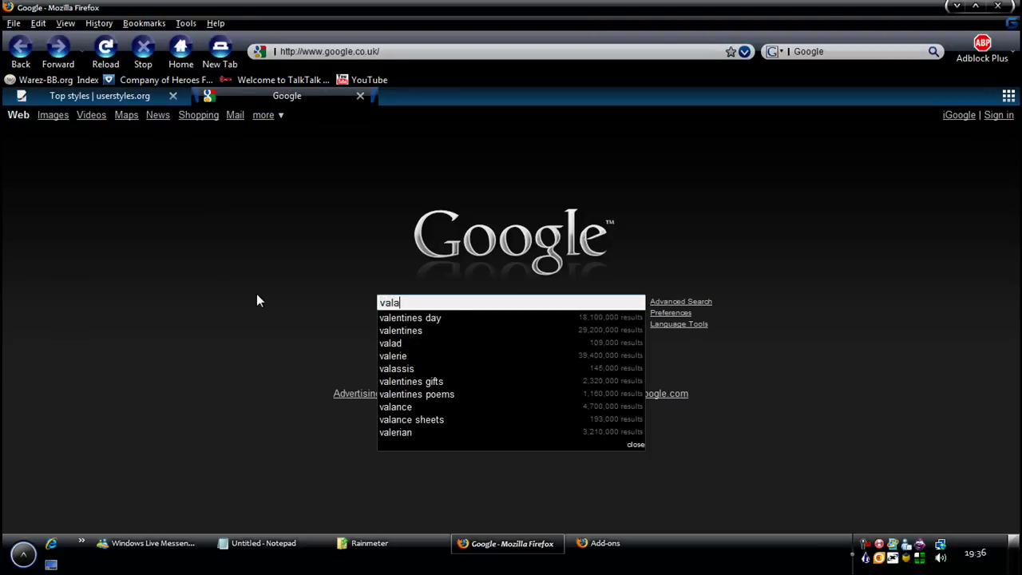
pyautogui.press('Return')
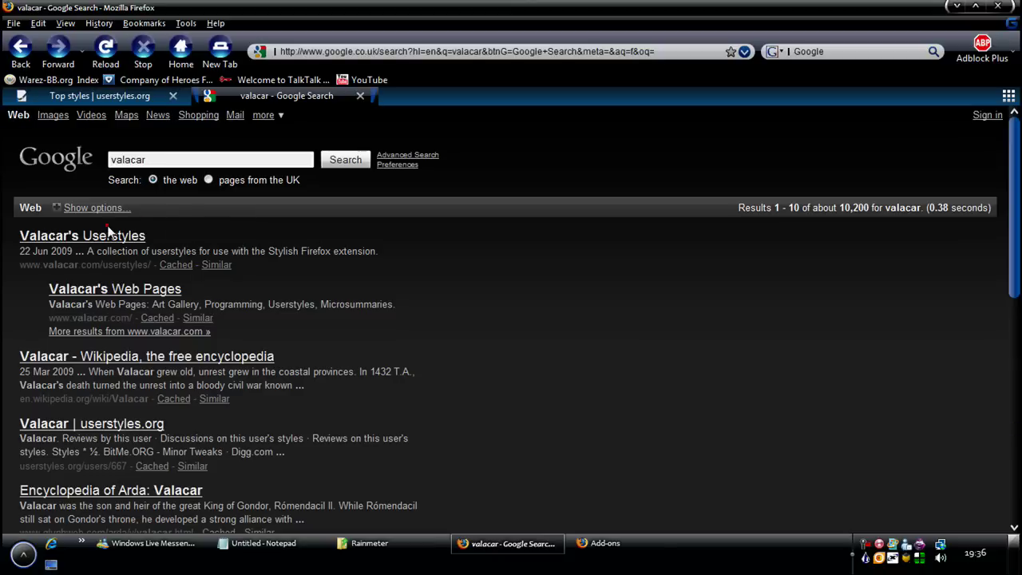
pyautogui.click(111, 235)
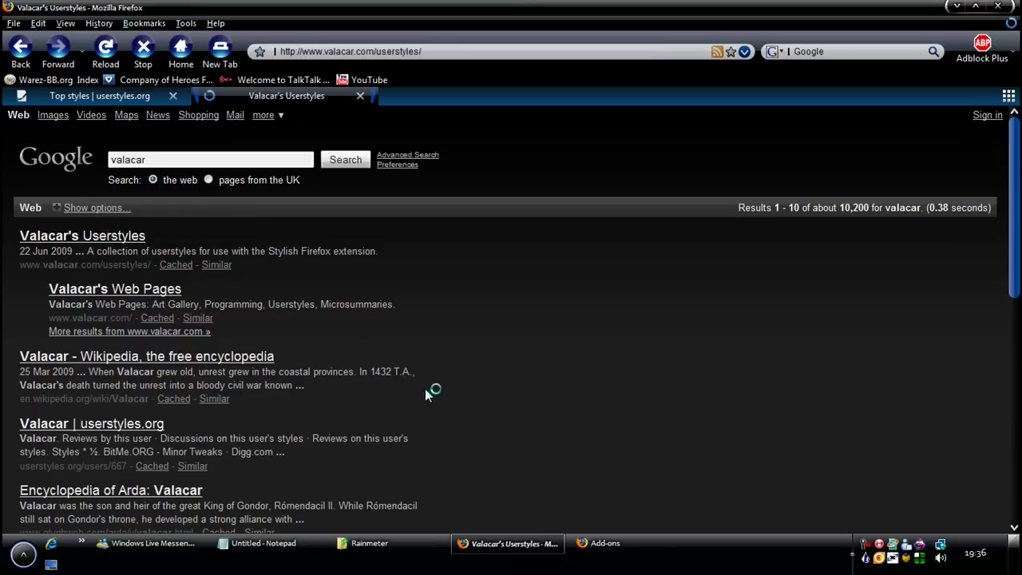
# Scroll through Valacar's Userstyles page, then close its tab
pyautogui.scroll(-5, 288, 380)
pyautogui.scroll(5, 278, 370)
pyautogui.scroll(-15, 278, 369)
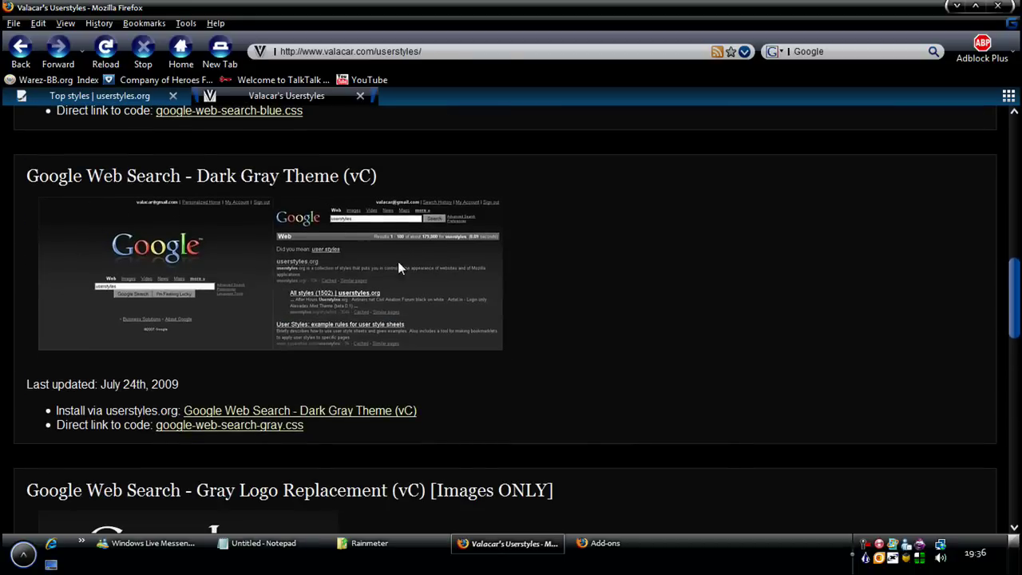
pyautogui.scroll(-7, 397, 267)
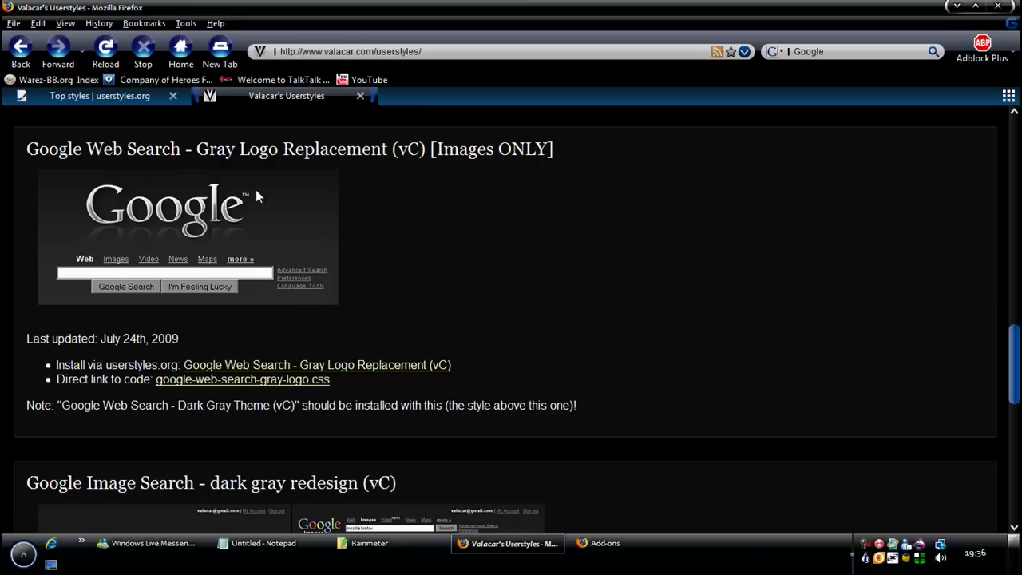
pyautogui.click(359, 95)
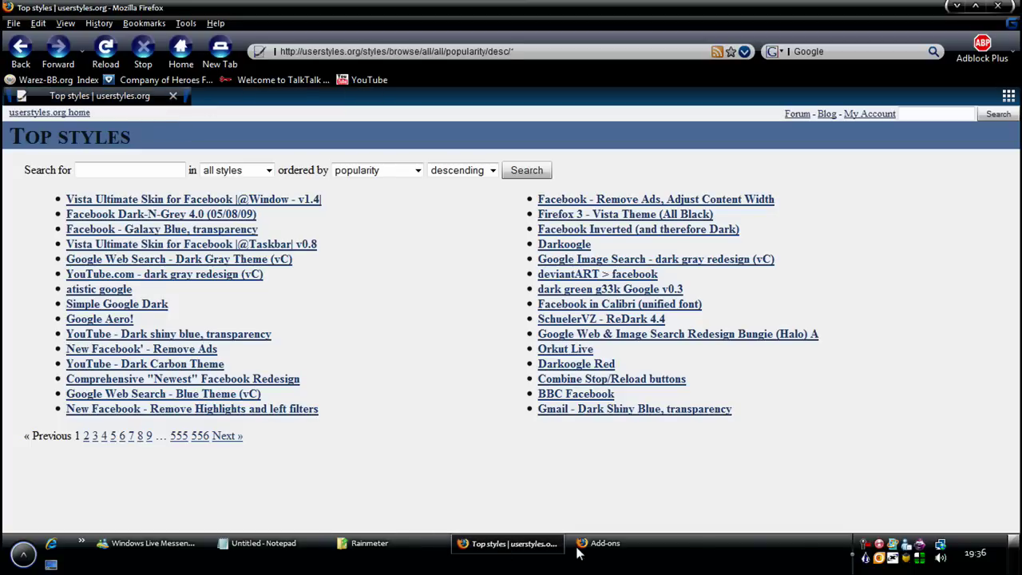
# Open and close extra Google and YouTube tabs, then go back to the userstyles.org home page
pyautogui.click(604, 543)
pyautogui.click(220, 50)
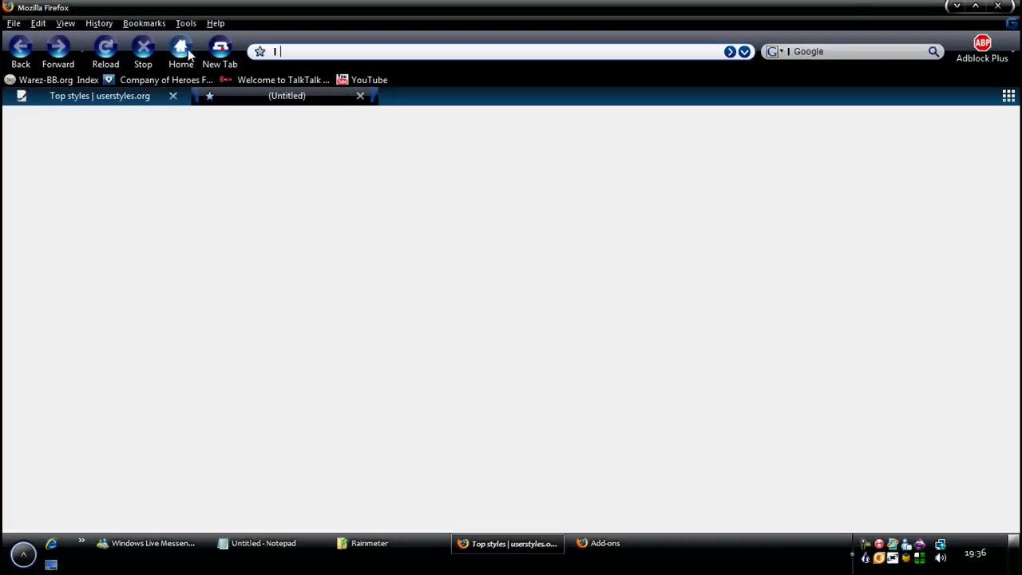
pyautogui.click(188, 49)
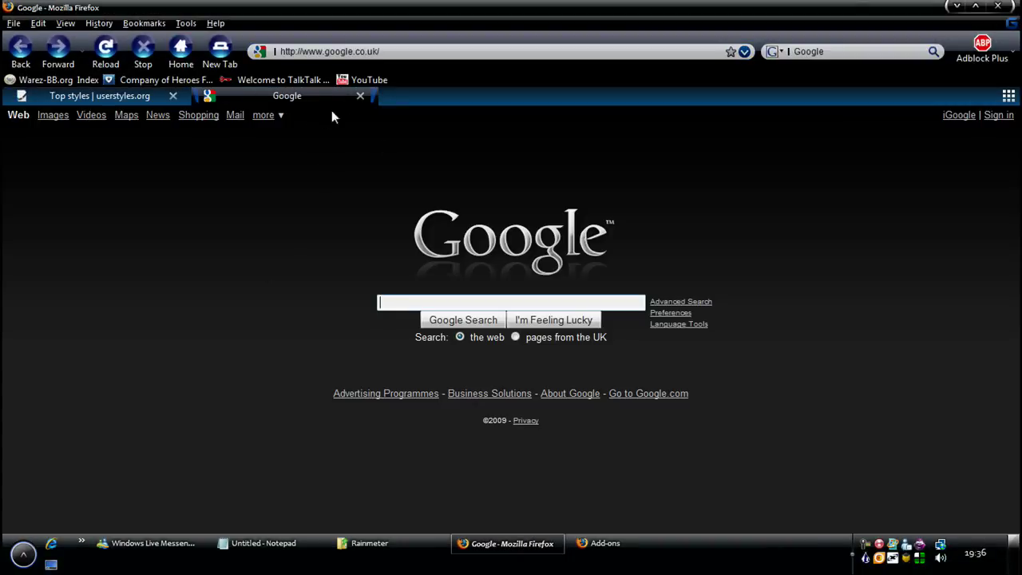
pyautogui.click(360, 97)
pyautogui.middleClick(373, 81)
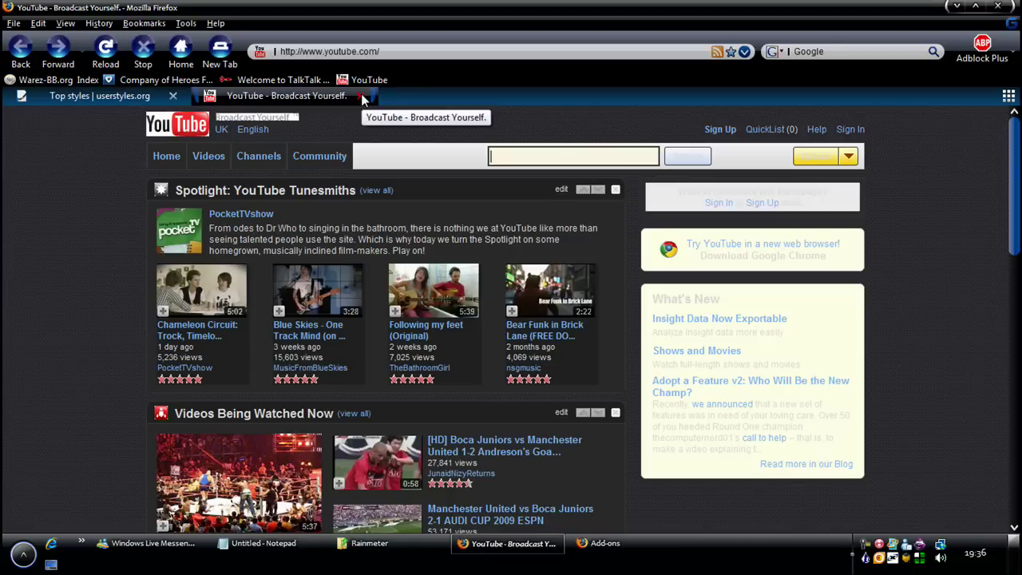
pyautogui.click(361, 95)
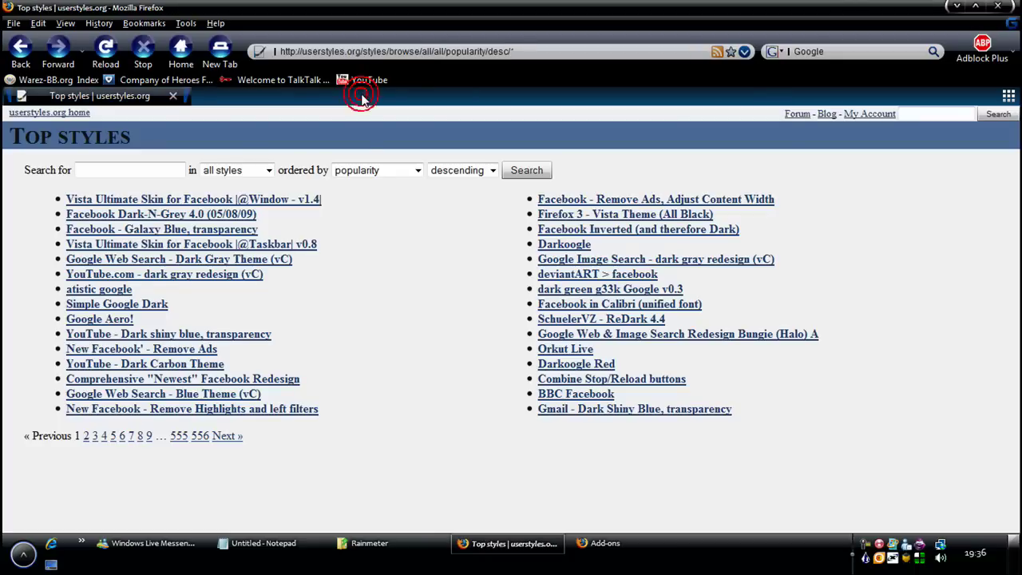
pyautogui.click(21, 48)
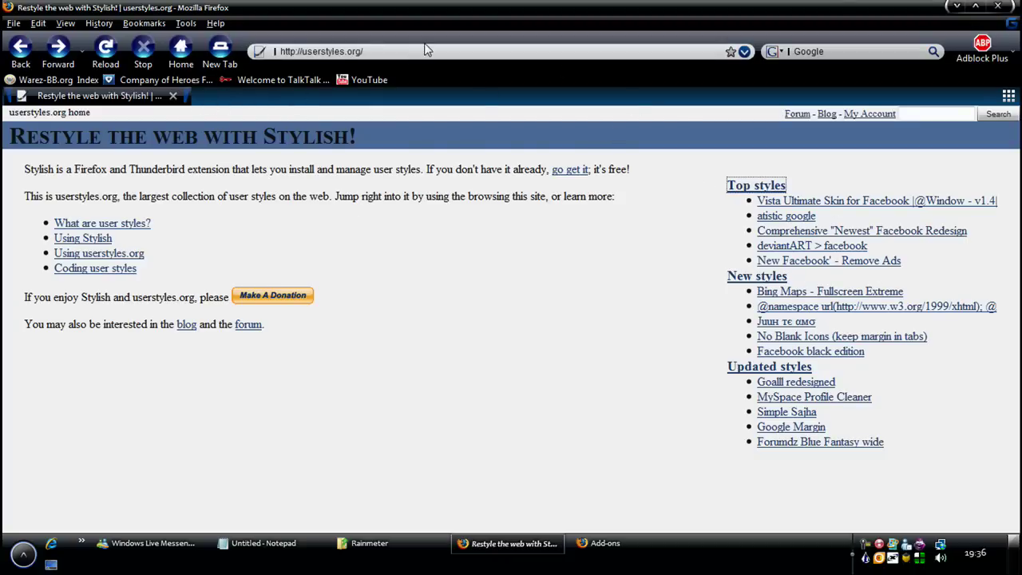
# Close Firefox and the Add-ons window with Alt+F4, leaving only the Rainmeter widgets on the desktop
pyautogui.hotkey('alt', 'F4')
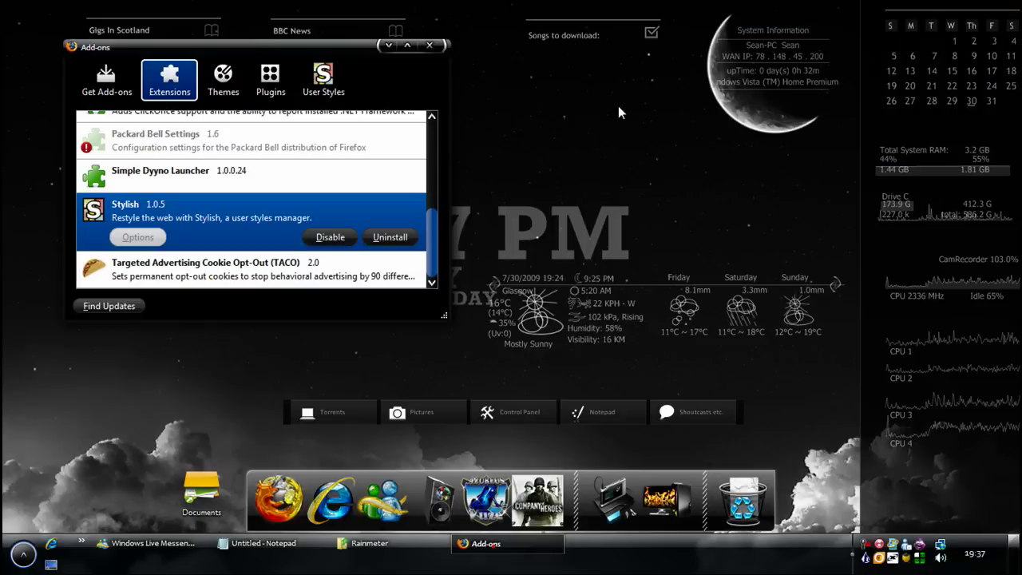
pyautogui.hotkey('alt', 'F4')
pyautogui.click(397, 546)
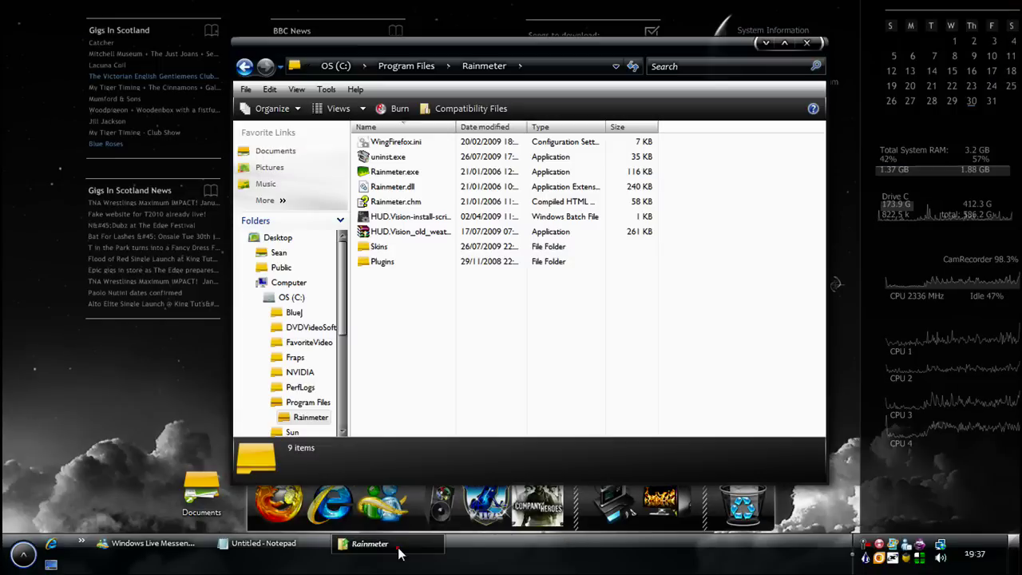
pyautogui.click(399, 551)
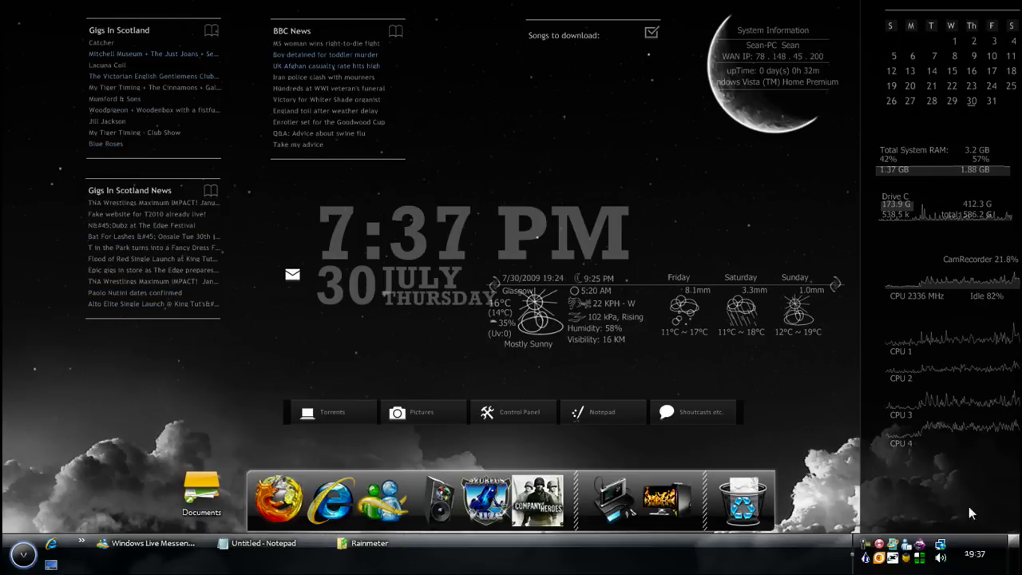
pyautogui.rightClick(745, 30)
pyautogui.click(852, 302)
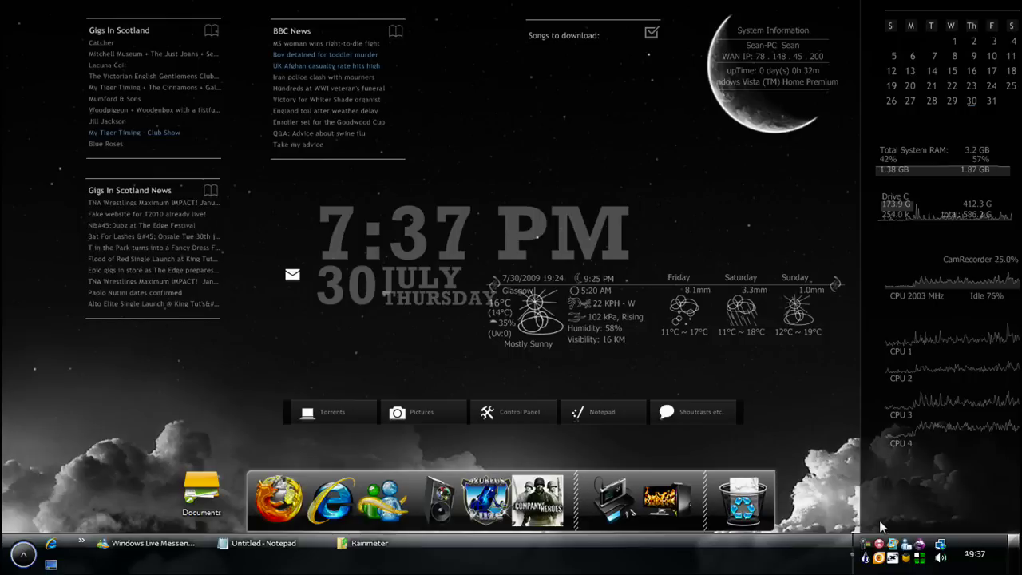
# From the Rainmeter tray menu, browse Configs through Tranquil, 10-Foot HUD, Dark_Rainmeter, HUD.Vision and Enigma
pyautogui.rightClick(862, 553)
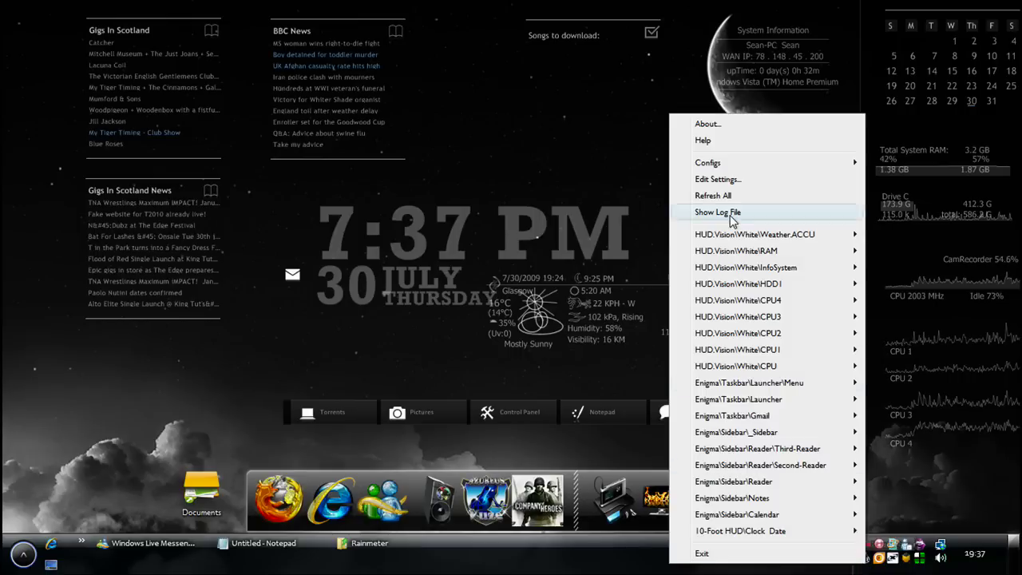
pyautogui.moveTo(706, 165)
pyautogui.click(920, 316)
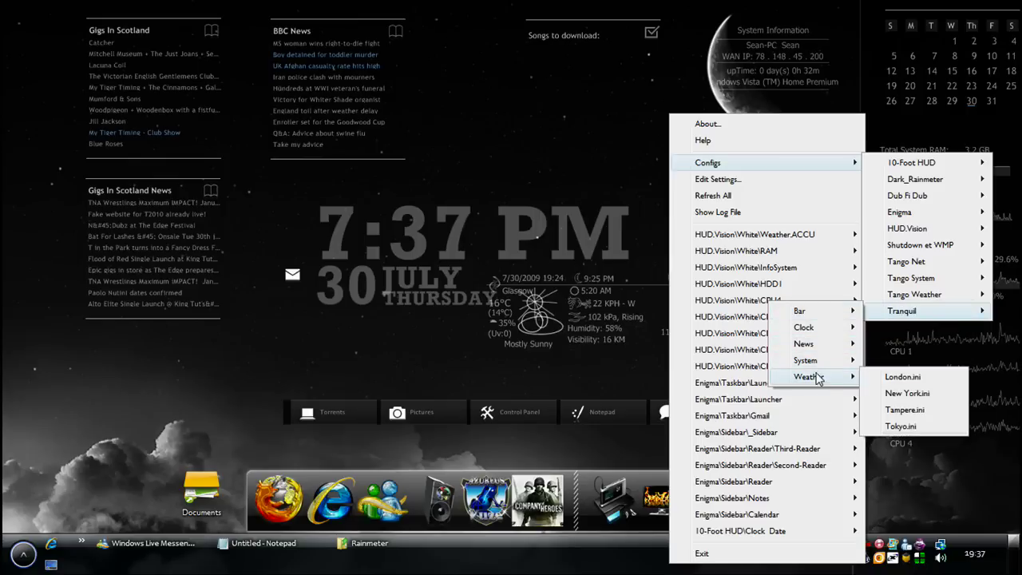
pyautogui.moveTo(887, 166)
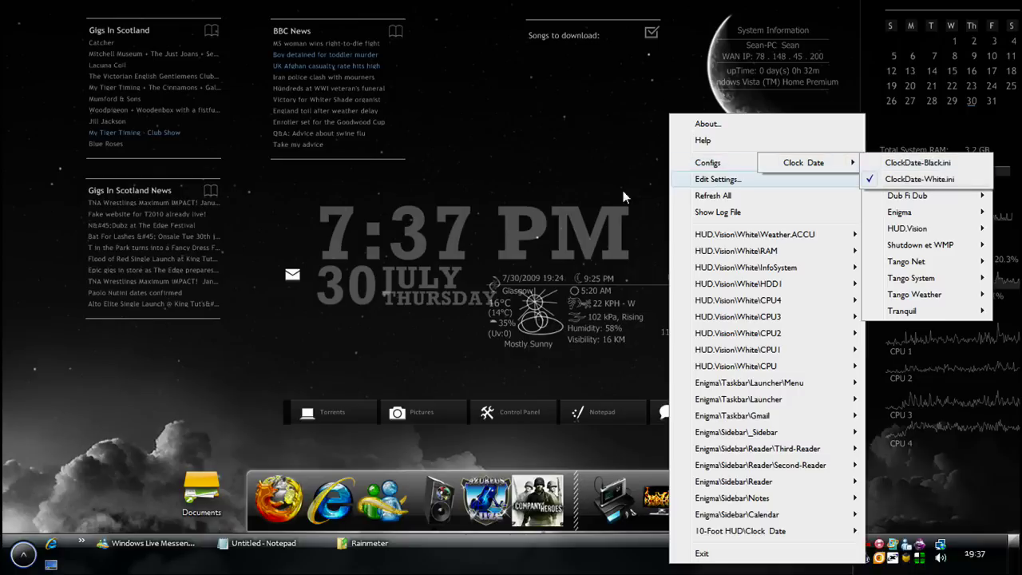
pyautogui.moveTo(916, 180)
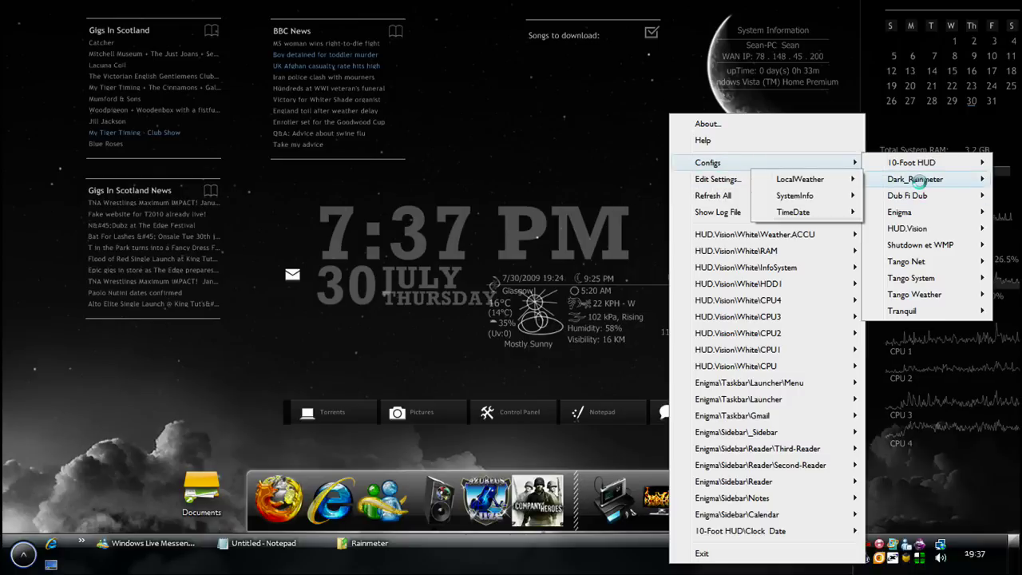
pyautogui.moveTo(903, 224)
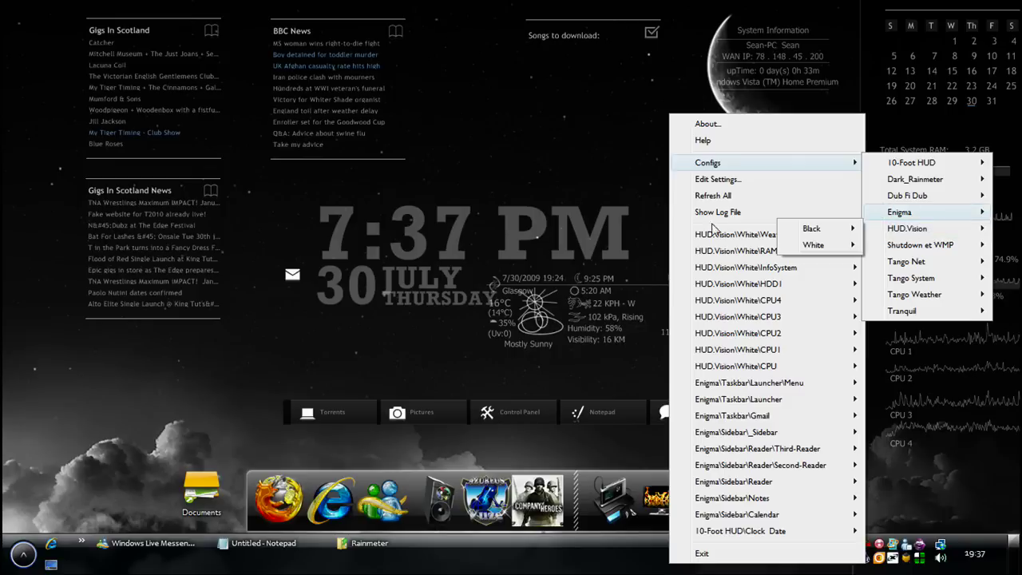
# Open the Rainmeter Skins folder, select HUD.Vision, compare it with the tray Configs list, then minimise Explorer
pyautogui.click(388, 549)
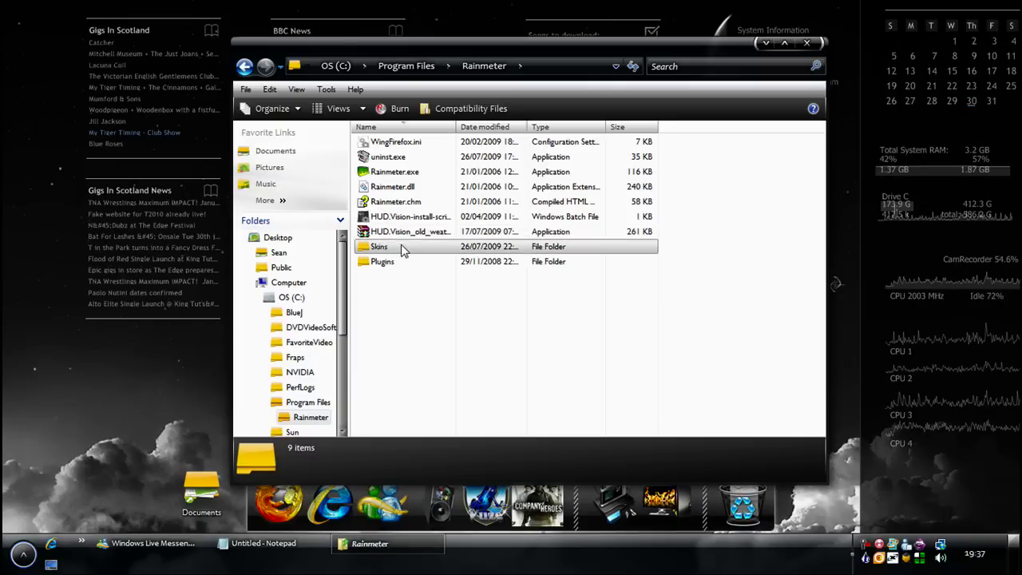
pyautogui.doubleClick(404, 246)
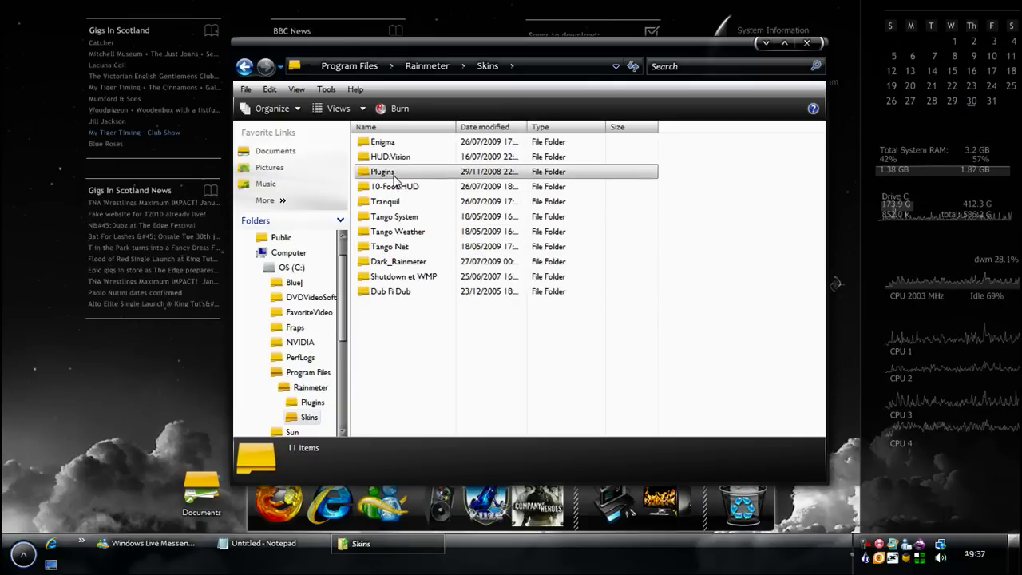
pyautogui.click(388, 156)
pyautogui.rightClick(865, 557)
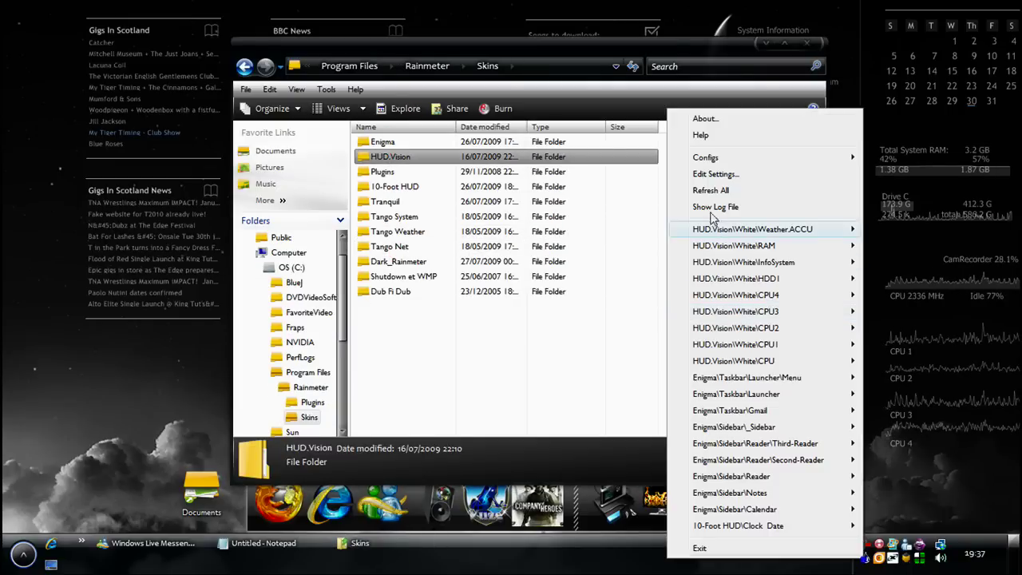
pyautogui.click(753, 157)
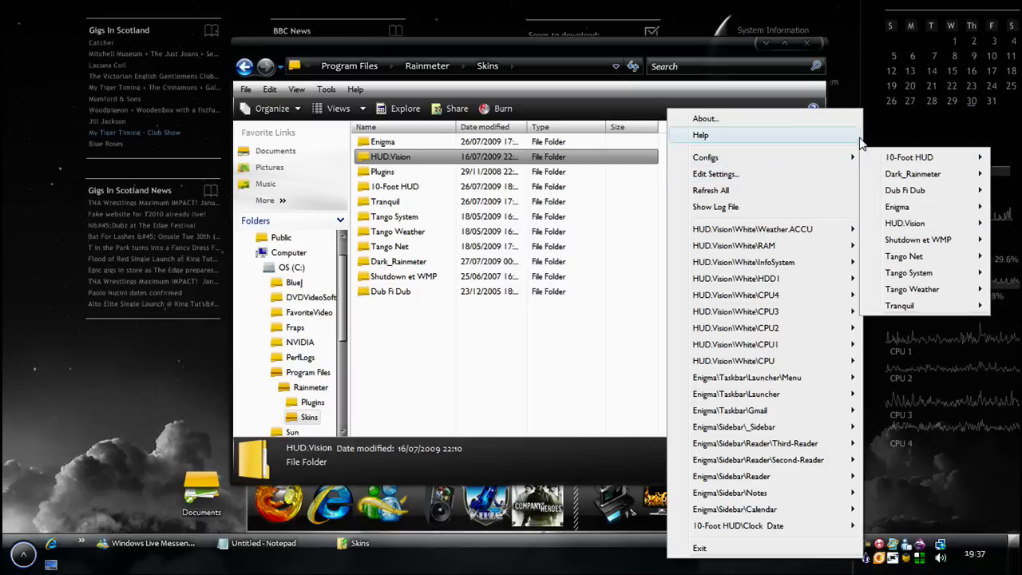
pyautogui.click(765, 44)
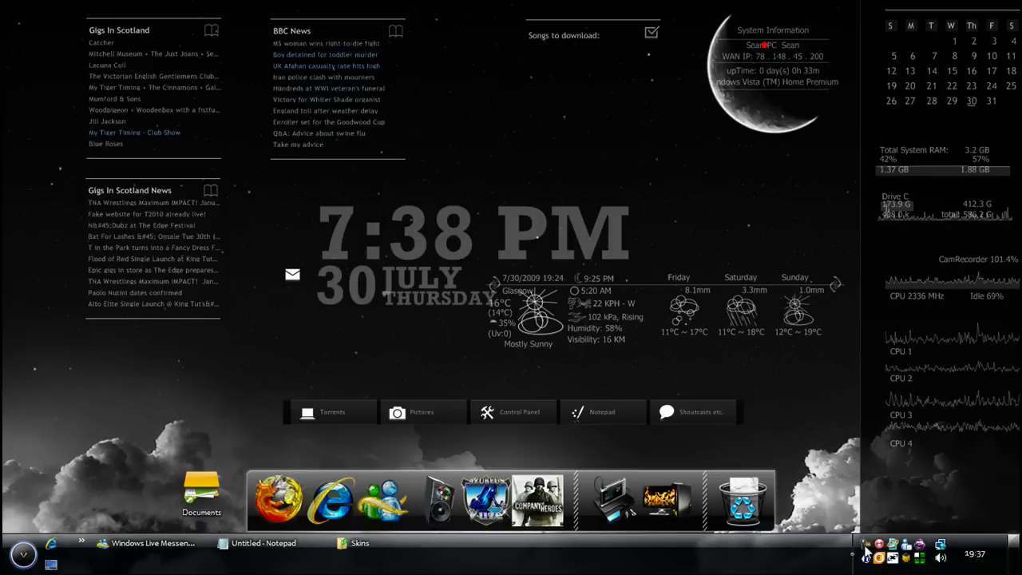
# Hide Notepad, then test the Enigma launcher's Torrents entry and close the downloads folder it opens
pyautogui.click(263, 546)
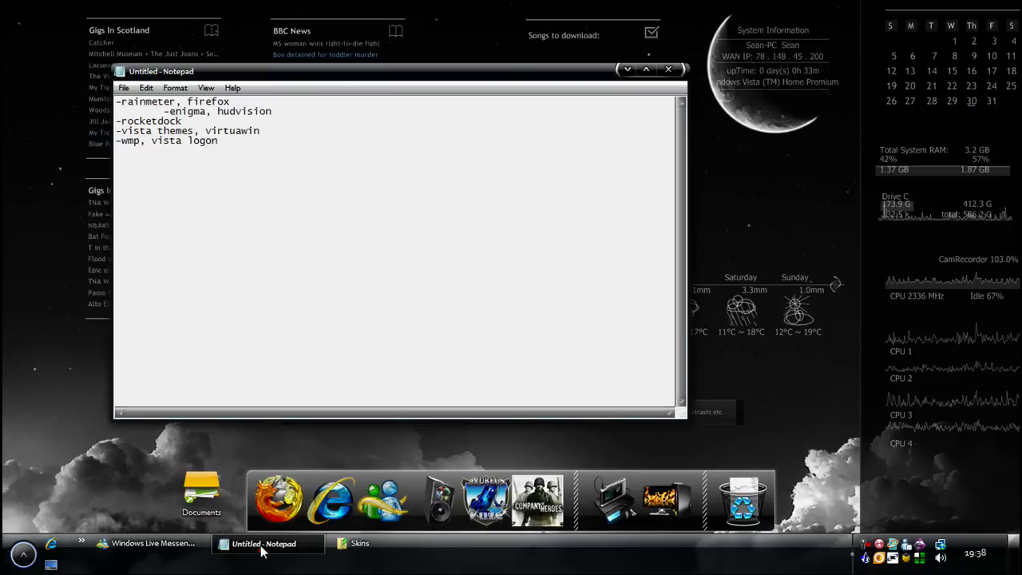
pyautogui.click(263, 548)
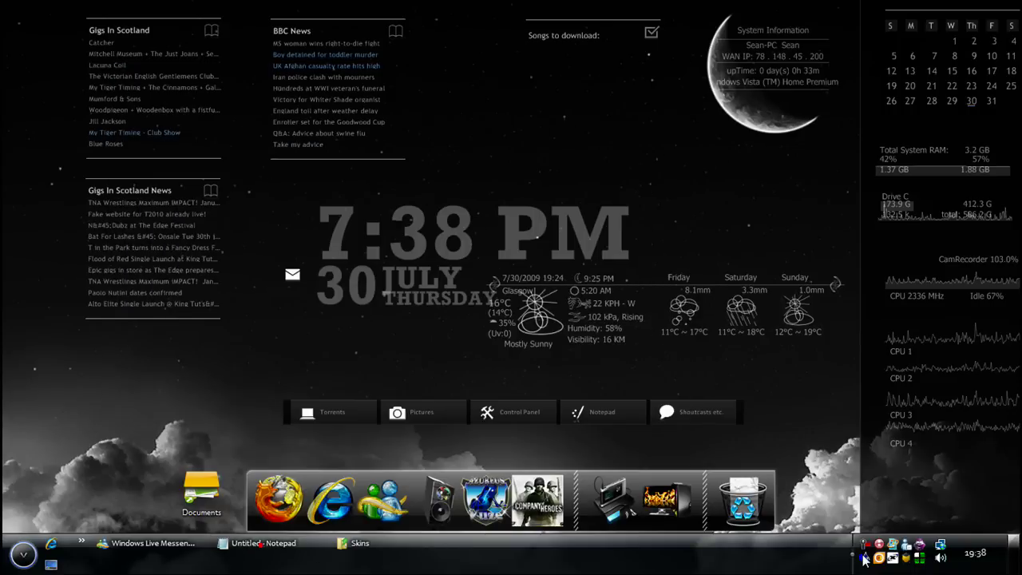
pyautogui.rightClick(672, 411)
pyautogui.moveTo(763, 391)
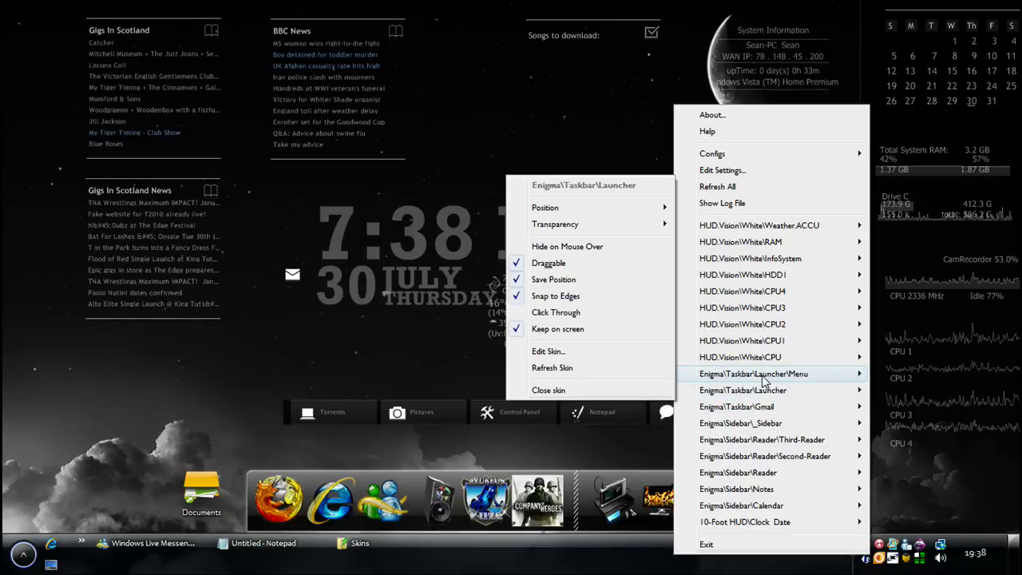
pyautogui.click(899, 513)
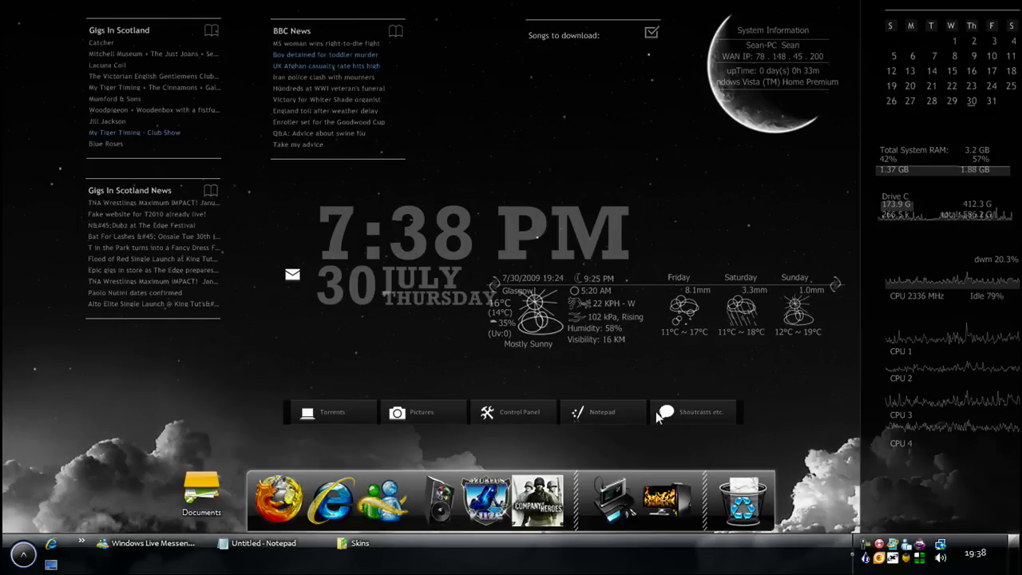
pyautogui.click(325, 410)
pyautogui.click(951, 93)
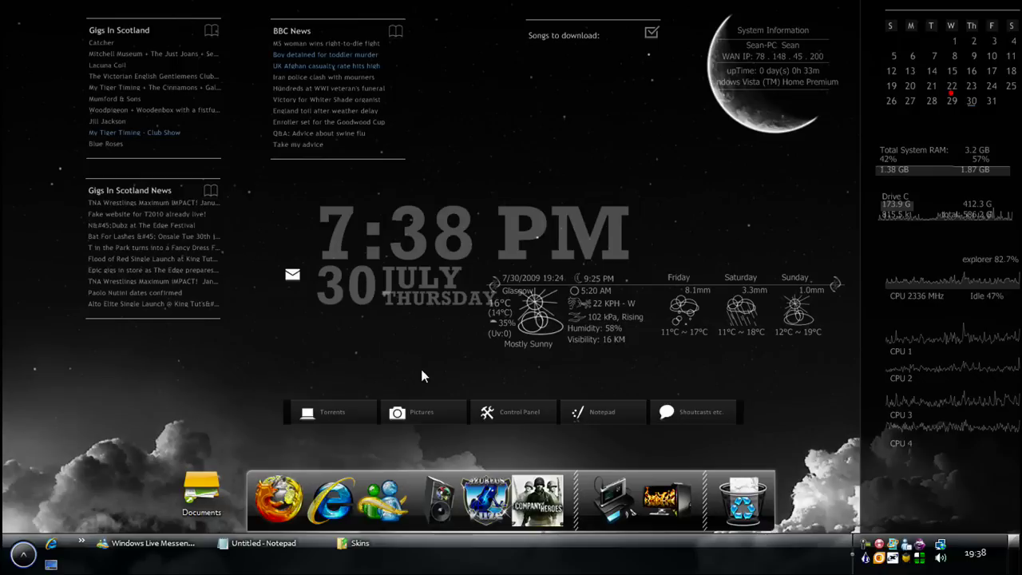
# Open the Enigma launcher's menu.ini in Notepad, scroll its entries, then switch back to the Skins folder
pyautogui.click(591, 413)
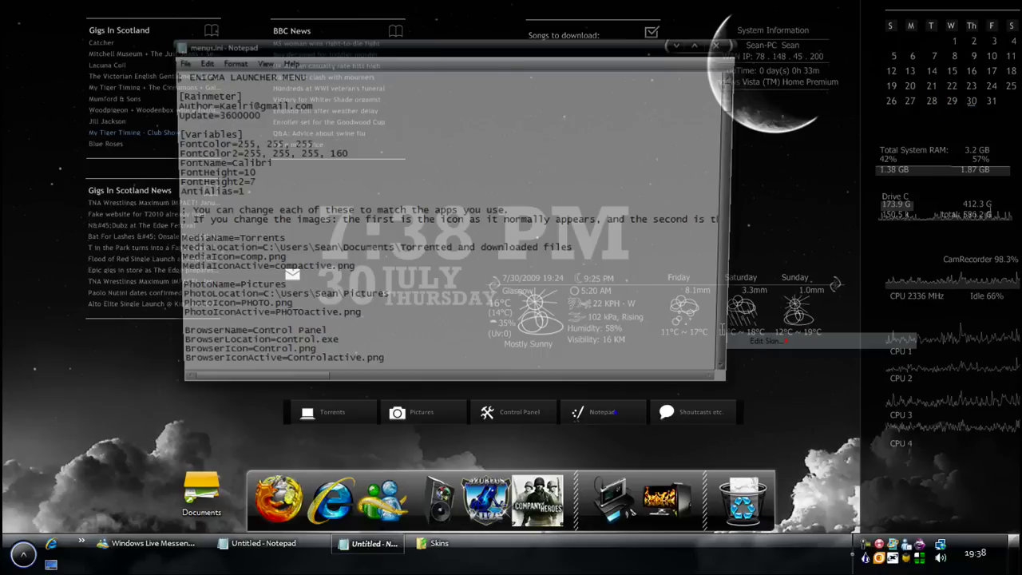
pyautogui.scroll(-4, 225, 208)
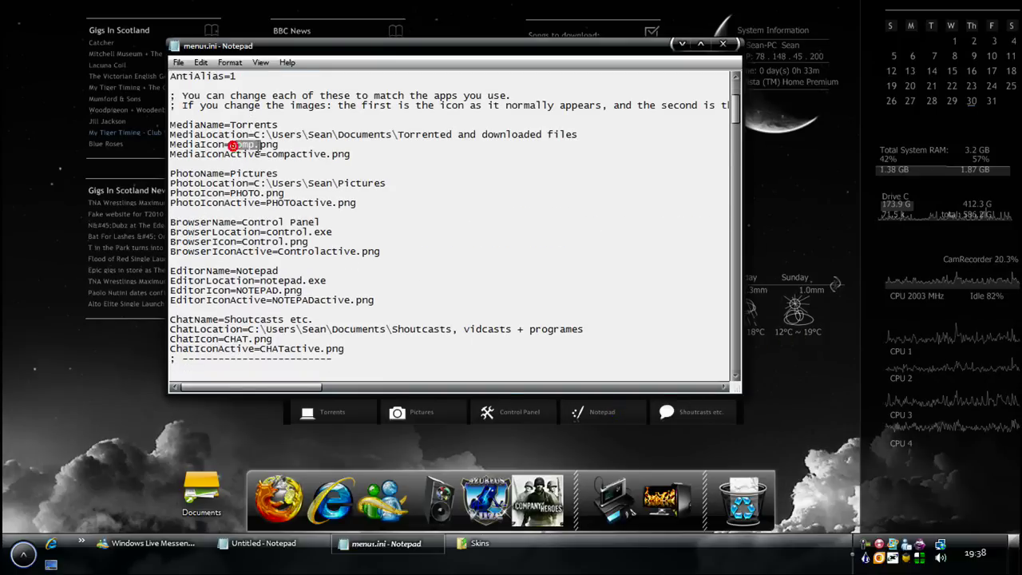
pyautogui.hotkey('alt', 'Tab')
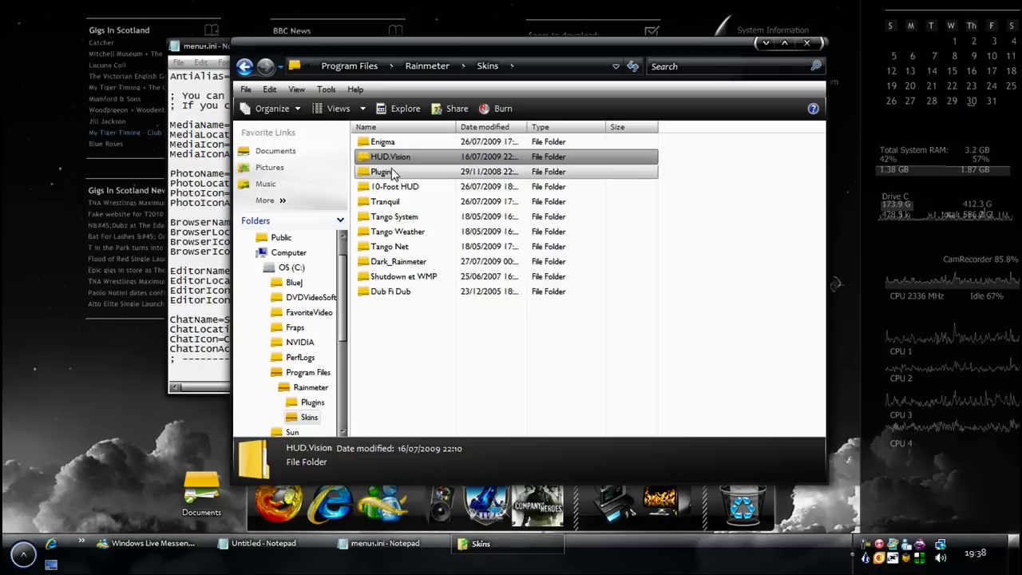
# Drill into Enigma > Taskbar > Launcher > Menu and scroll through its 25 launcher icon images
pyautogui.doubleClick(391, 144)
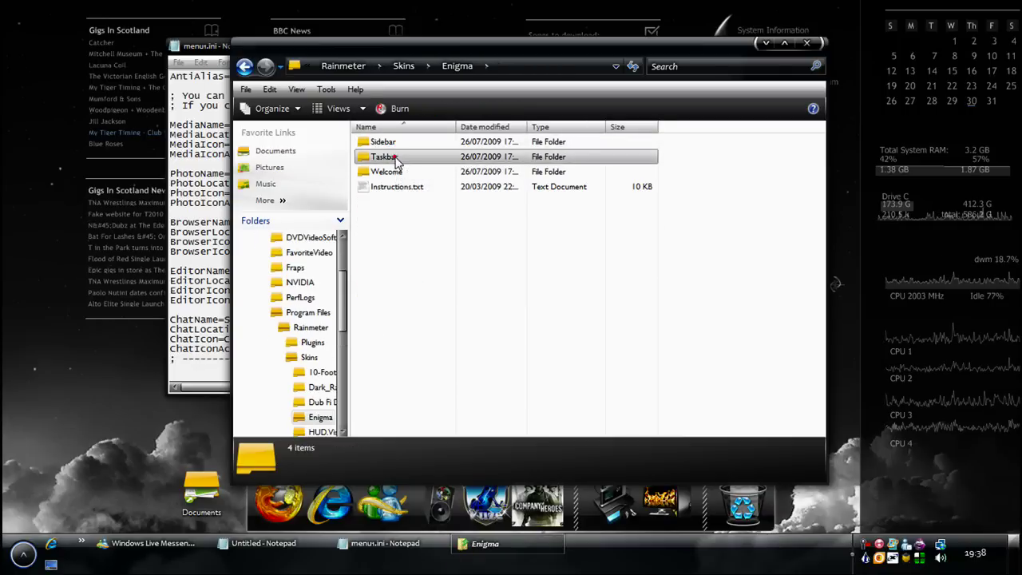
pyautogui.doubleClick(400, 157)
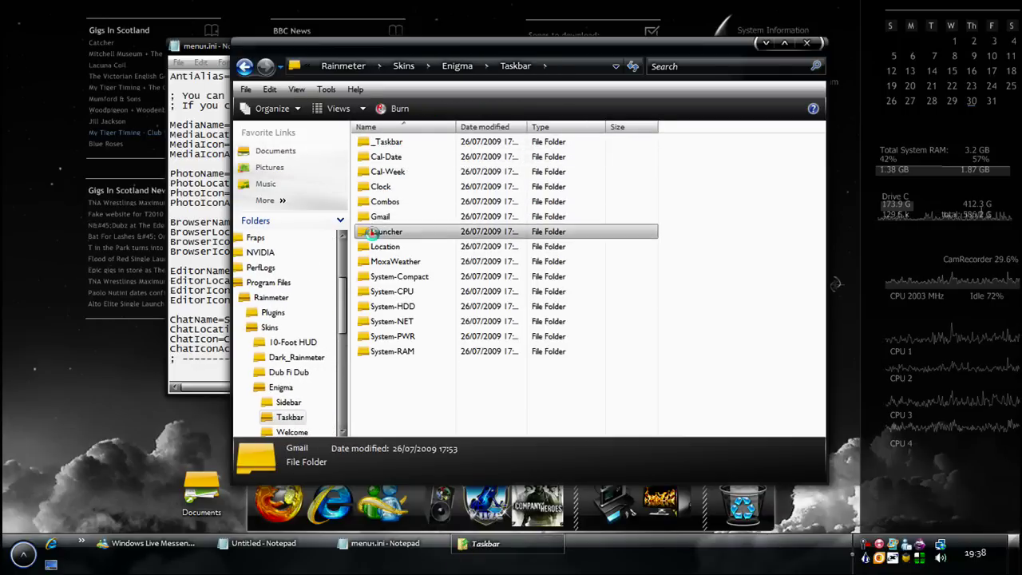
pyautogui.doubleClick(387, 232)
pyautogui.doubleClick(388, 171)
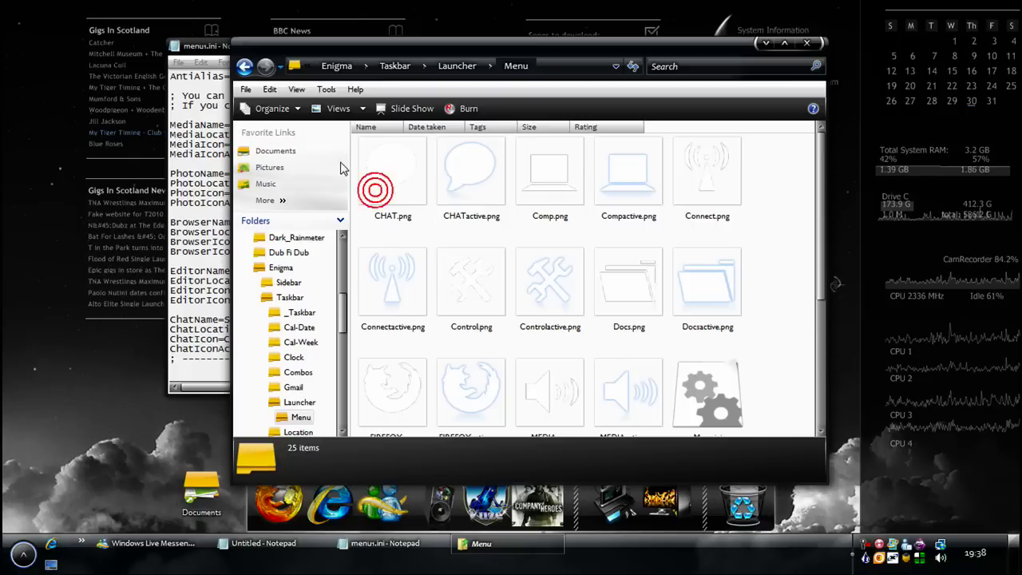
pyautogui.scroll(-3, 604, 392)
pyautogui.scroll(3, 604, 392)
pyautogui.scroll(-3, 576, 255)
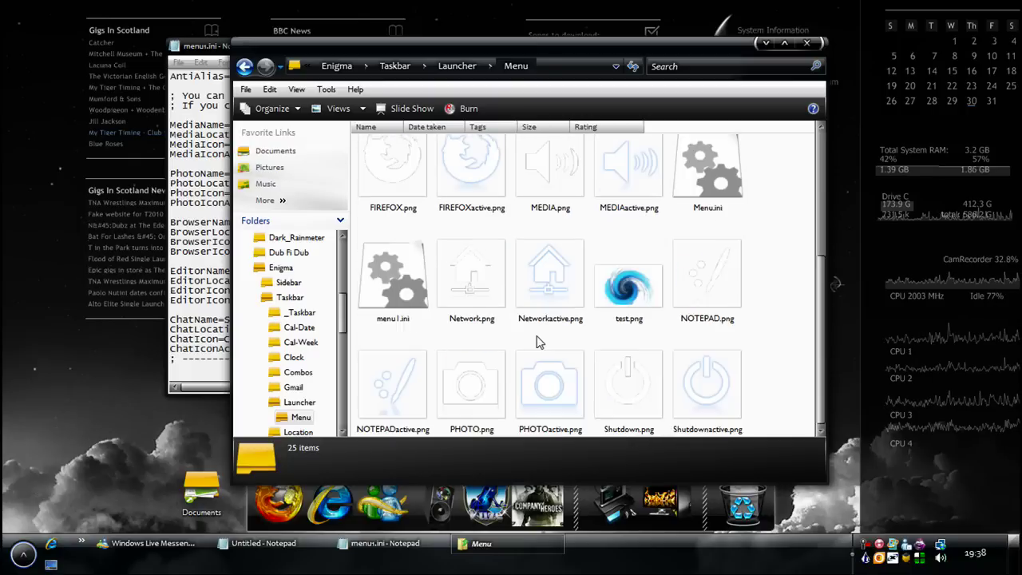
pyautogui.scroll(3, 591, 267)
pyautogui.scroll(-3, 607, 275)
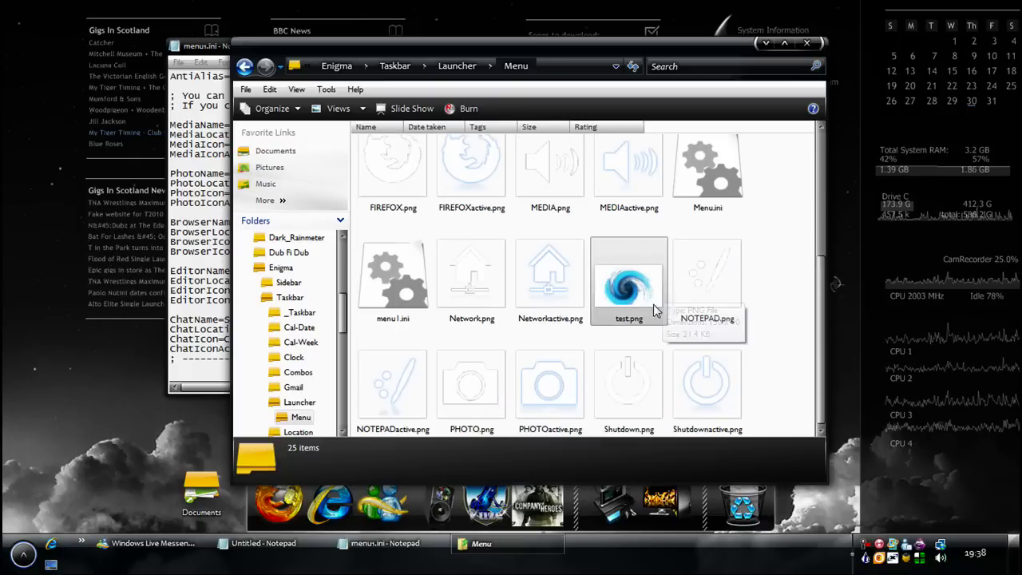
pyautogui.scroll(2, 492, 335)
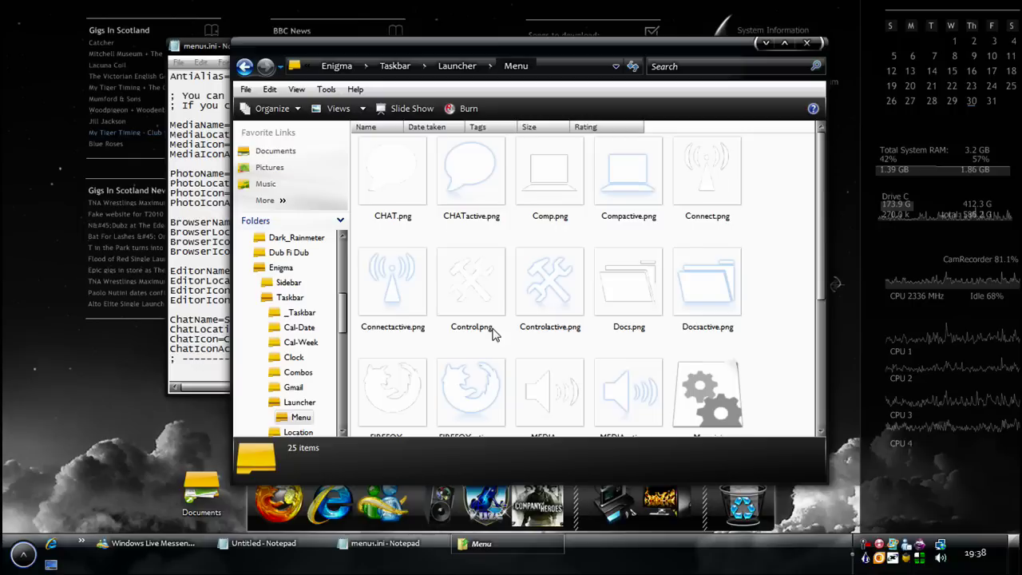
pyautogui.scroll(-3, 492, 336)
pyautogui.scroll(3, 527, 335)
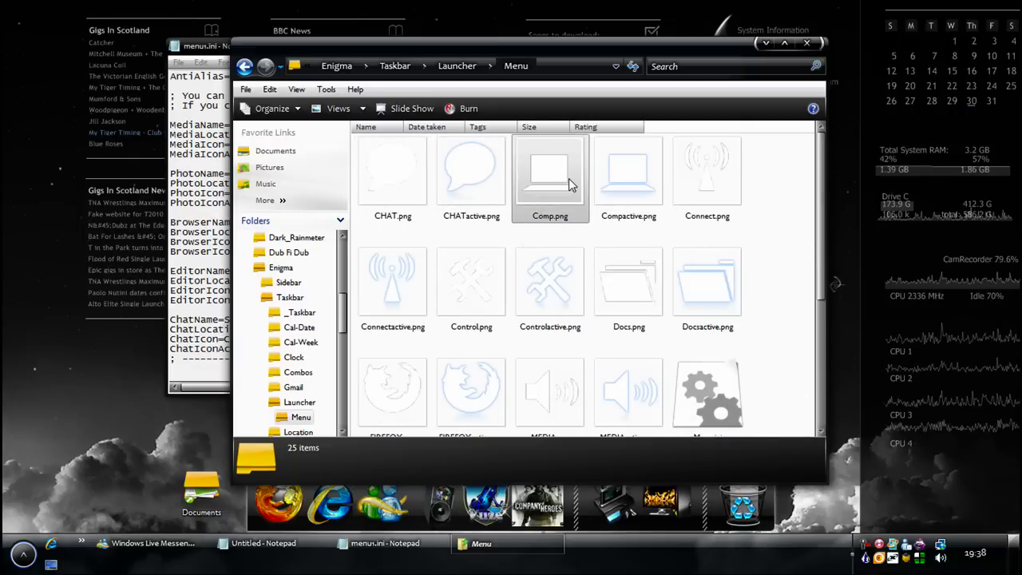
# Rename the active media icon in menu.ini to compactive.png, then test the Torrents launcher item
pyautogui.click(765, 42)
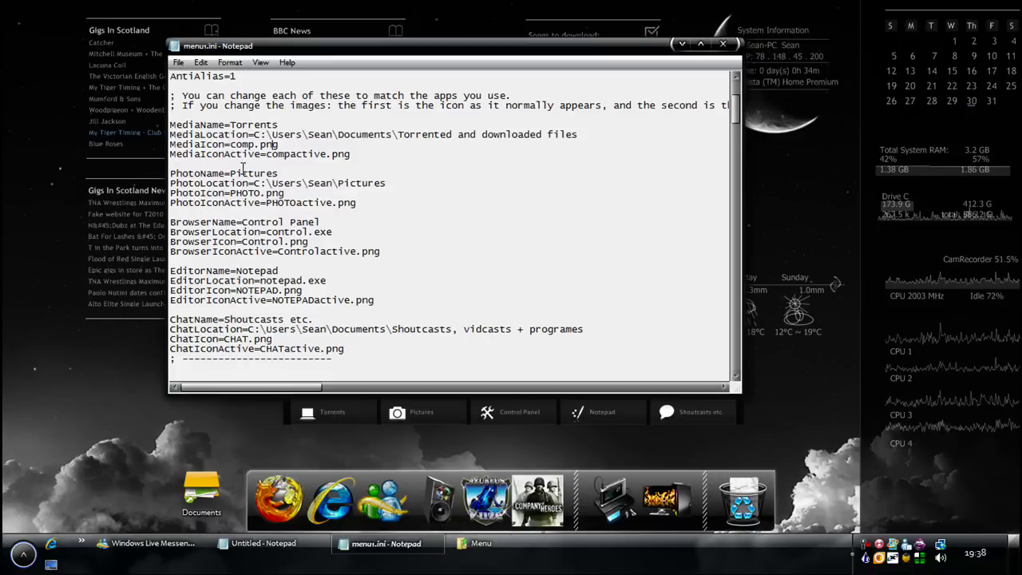
pyautogui.moveTo(237, 145); pyautogui.dragTo(278, 146)
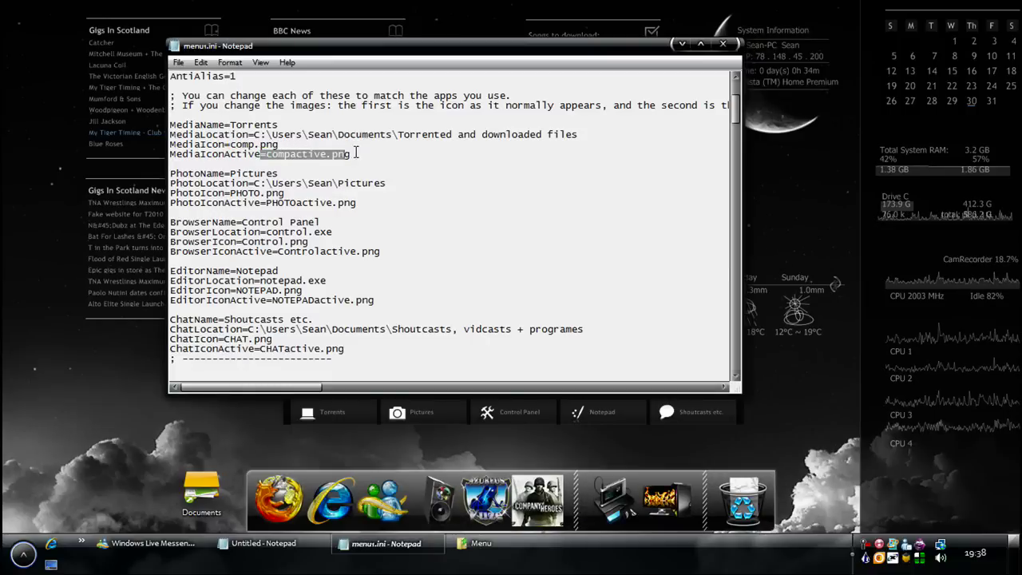
pyautogui.write('comp')
pyautogui.click(307, 415)
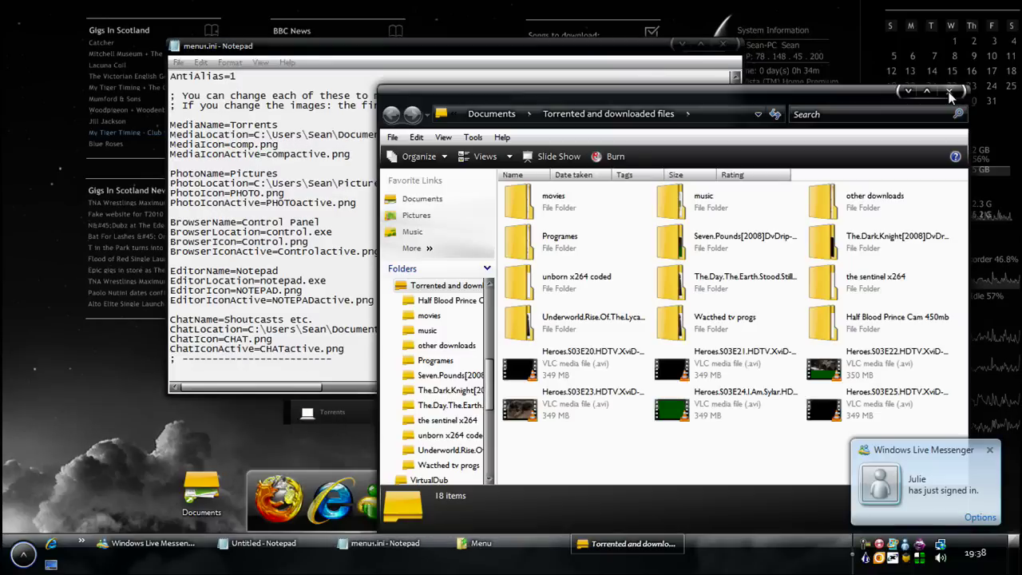
pyautogui.click(949, 92)
pyautogui.click(249, 171)
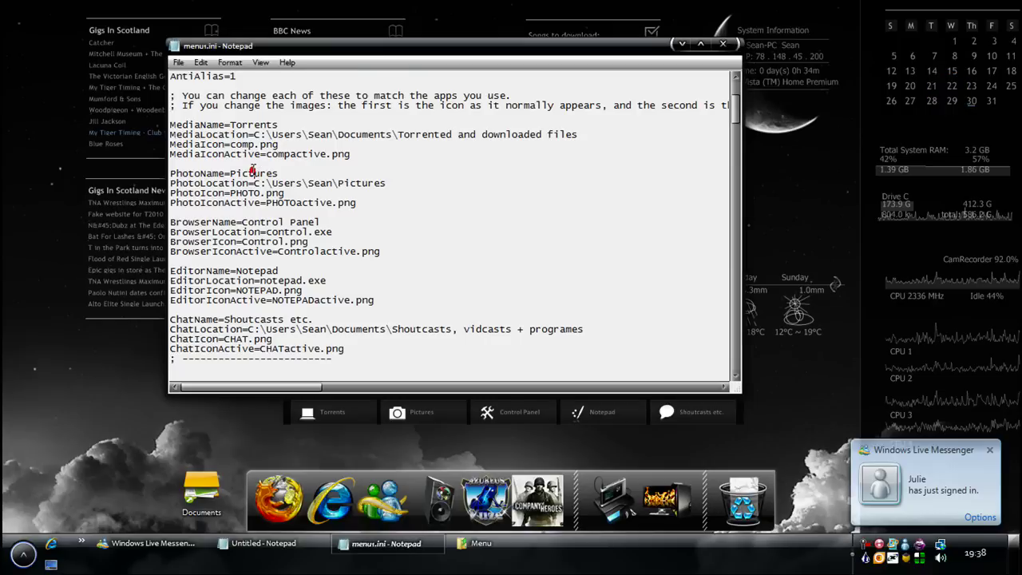
# Review the PhotoLocation, ChatLocation and EditorLocation (notepad.exe) paths in menu.ini
pyautogui.moveTo(254, 183); pyautogui.dragTo(387, 182)
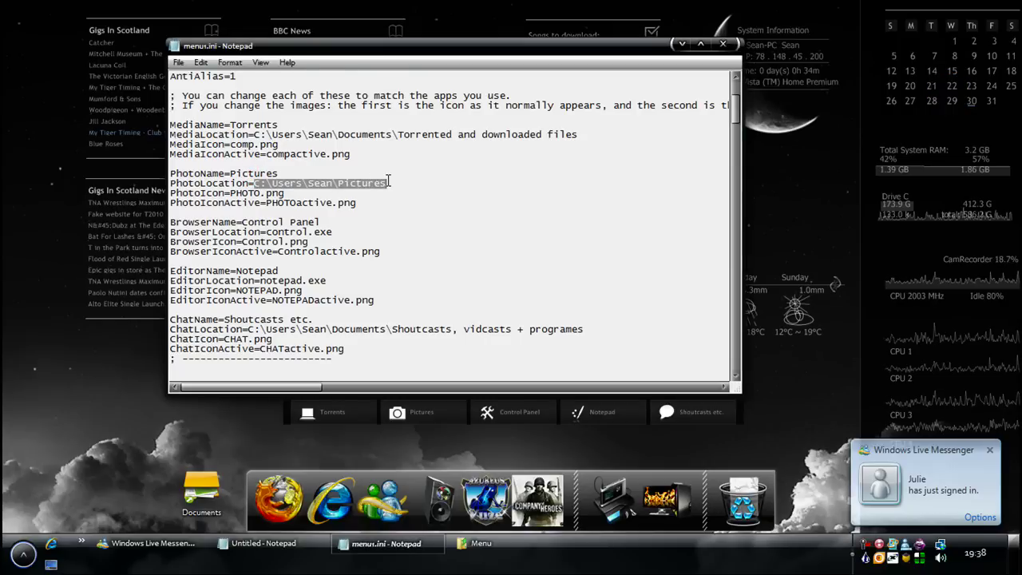
pyautogui.click(369, 183)
pyautogui.moveTo(254, 134); pyautogui.dragTo(588, 132)
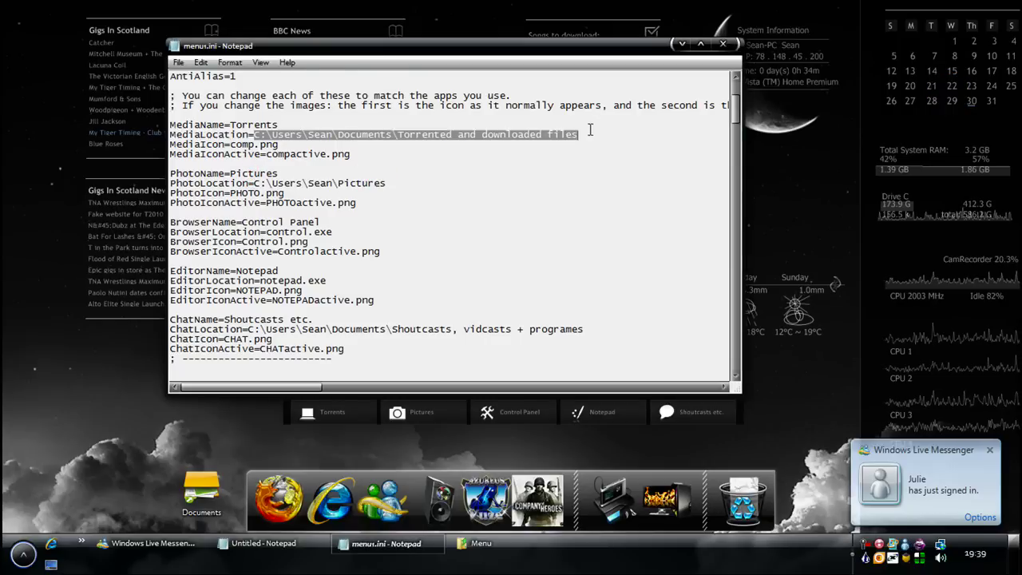
pyautogui.scroll(-2, 588, 132)
pyautogui.moveTo(290, 270); pyautogui.dragTo(573, 271)
pyautogui.click(577, 271)
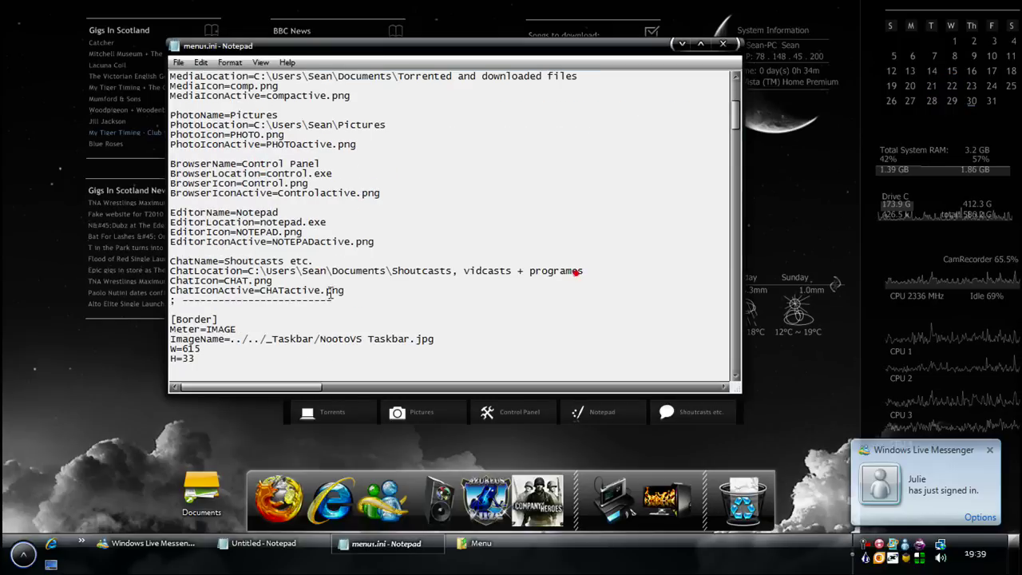
pyautogui.scroll(2, 348, 308)
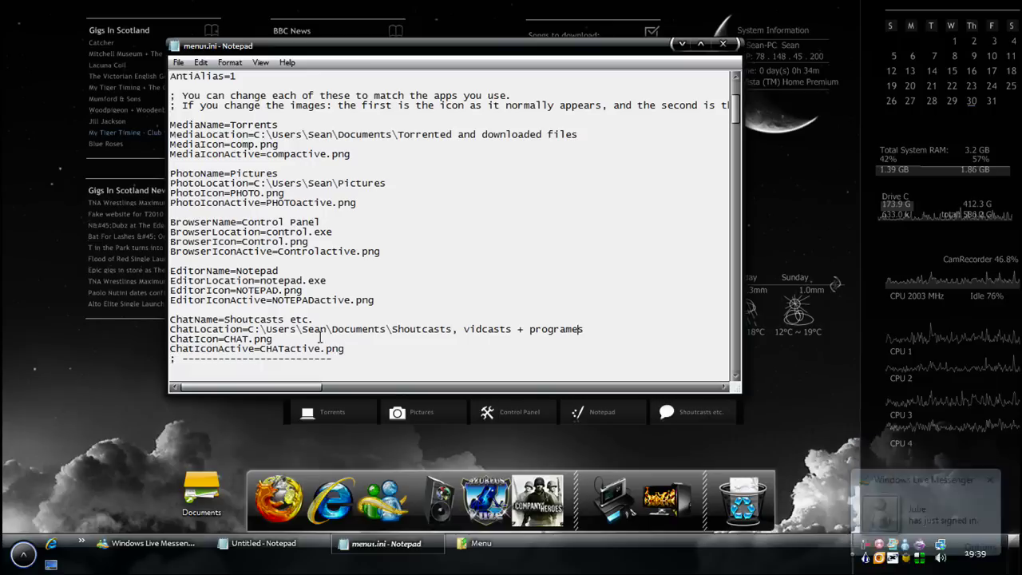
pyautogui.click(318, 287)
pyautogui.moveTo(285, 278); pyautogui.dragTo(262, 280)
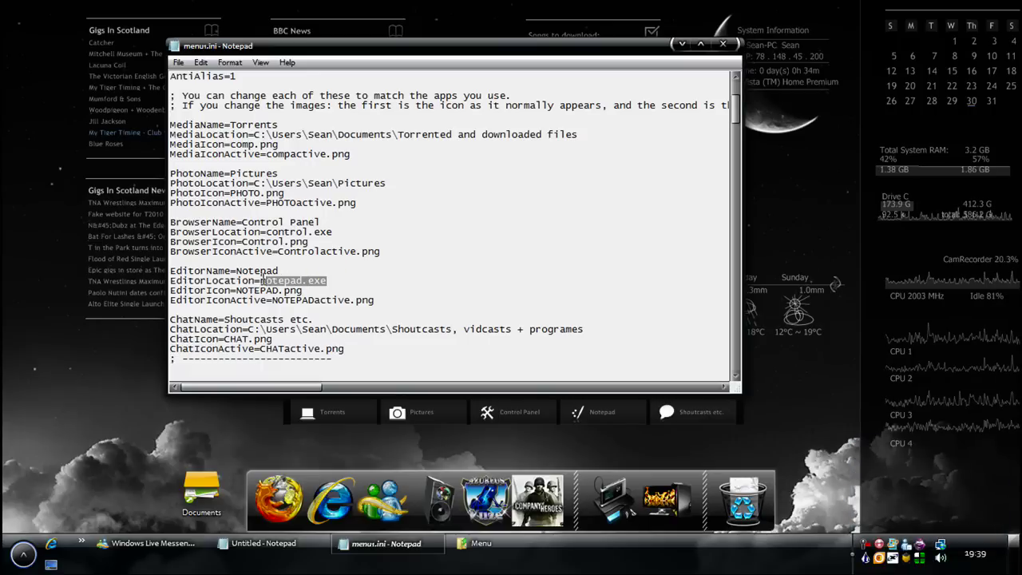
# Test the Notepad launcher item, hide the blank Notepad, and return to menu.ini
pyautogui.click(590, 429)
pyautogui.click(677, 46)
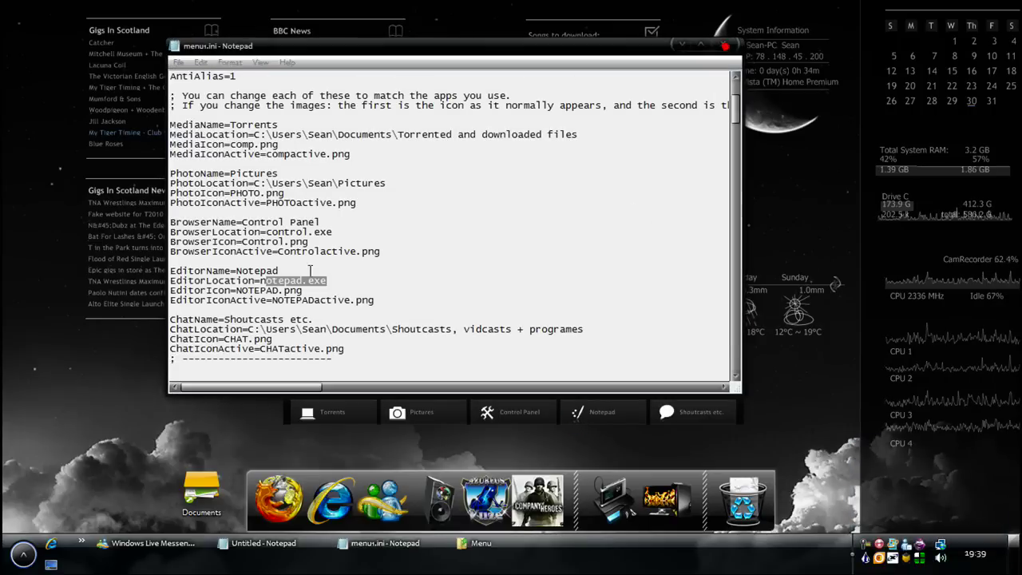
pyautogui.click(300, 306)
pyautogui.scroll(4, 311, 309)
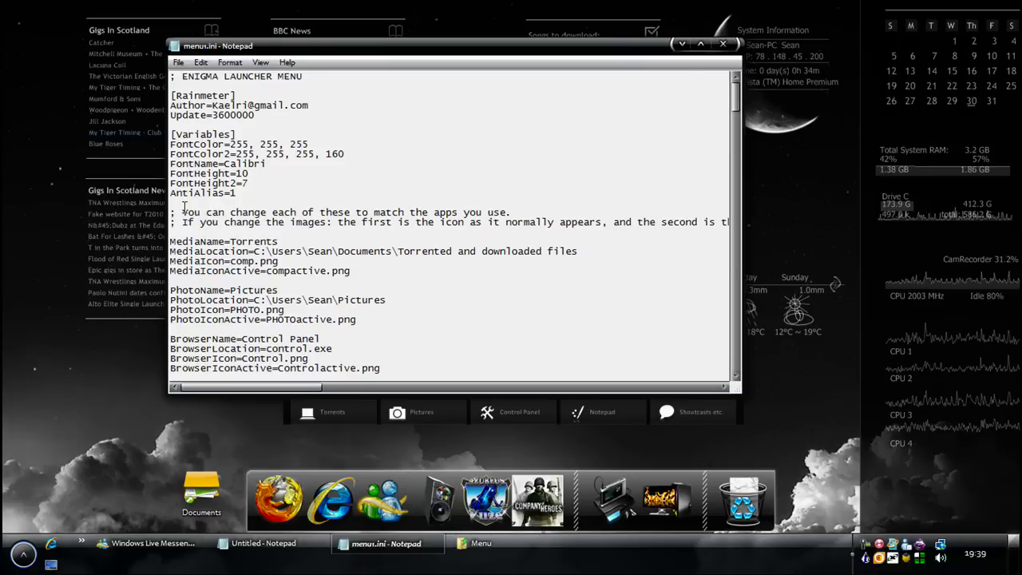
pyautogui.moveTo(171, 211); pyautogui.dragTo(338, 230)
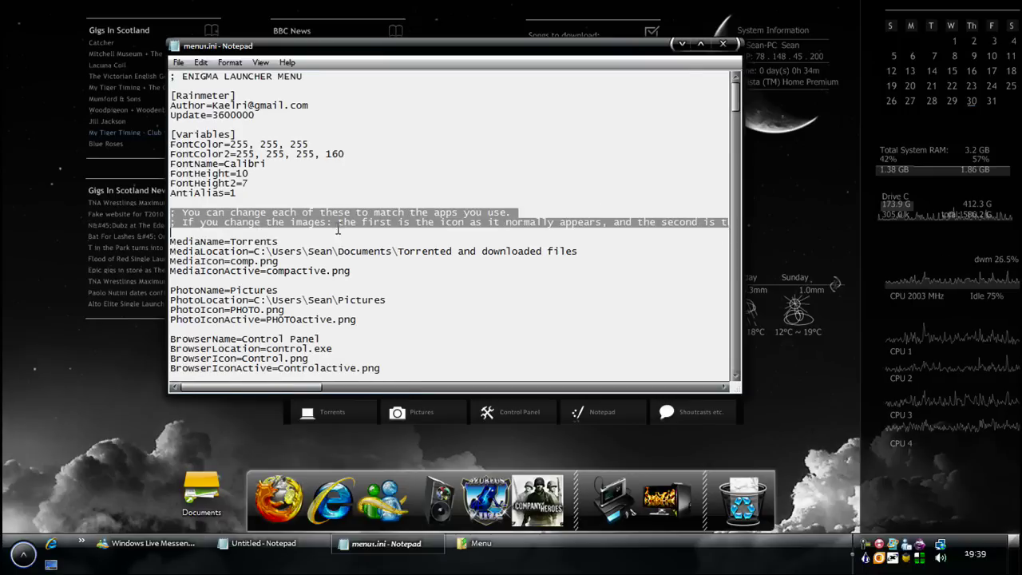
pyautogui.click(281, 242)
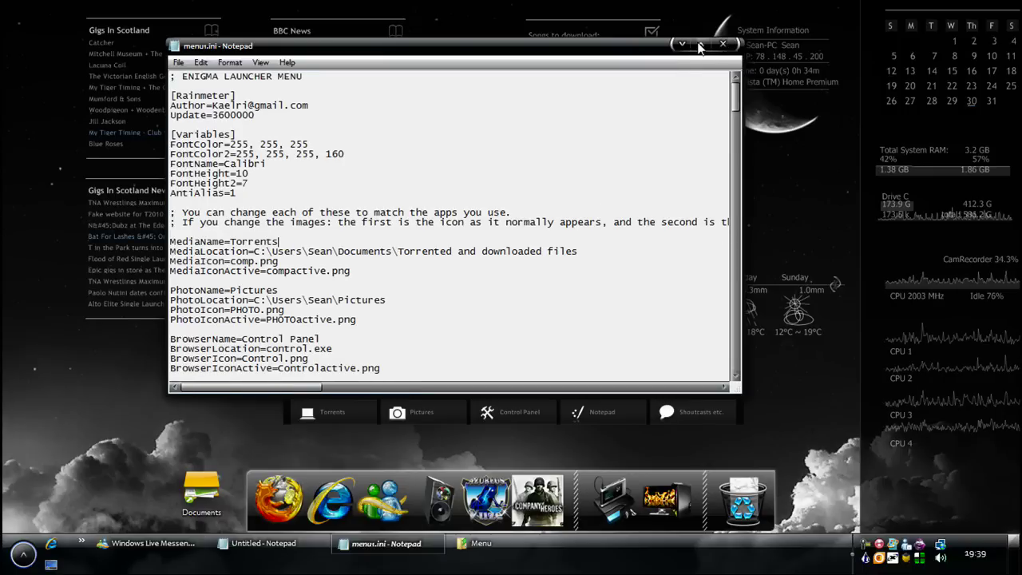
# Close menu.ini and open the Gmail mail icon skin's Mail-Icon.ini via Edit Skin
pyautogui.click(722, 44)
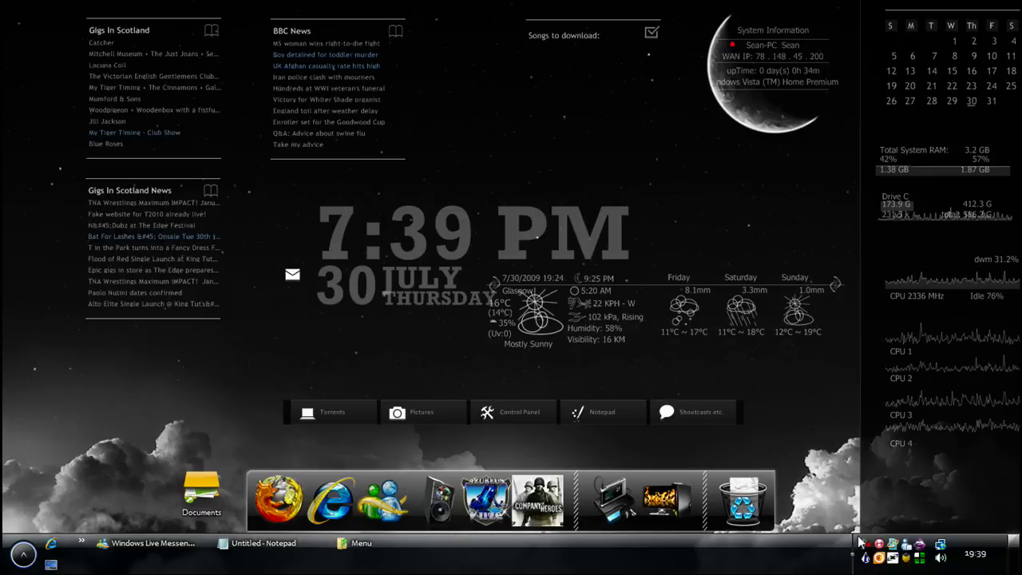
pyautogui.rightClick(865, 556)
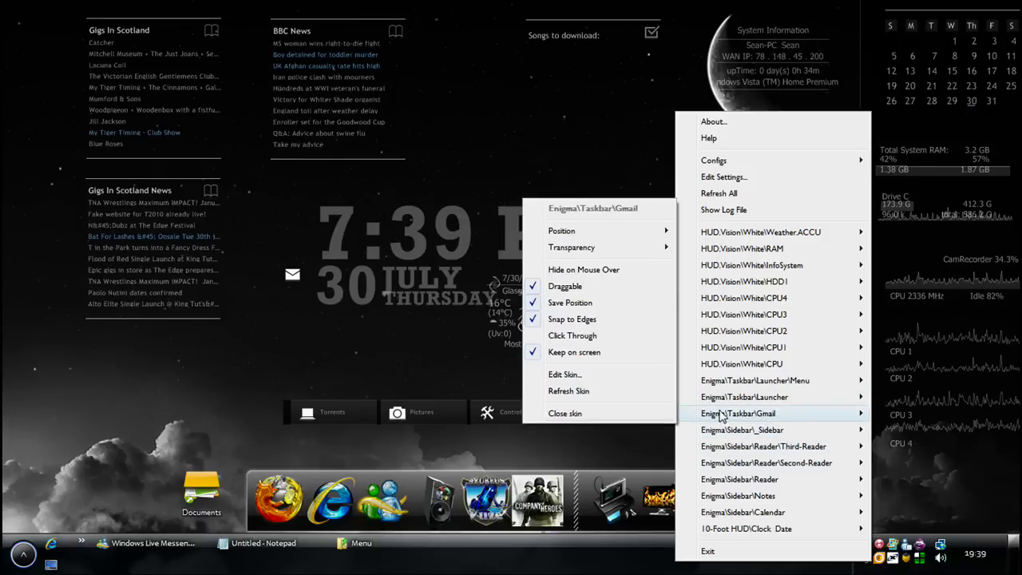
pyautogui.rightClick(295, 271)
pyautogui.rightClick(290, 275)
pyautogui.moveTo(332, 397)
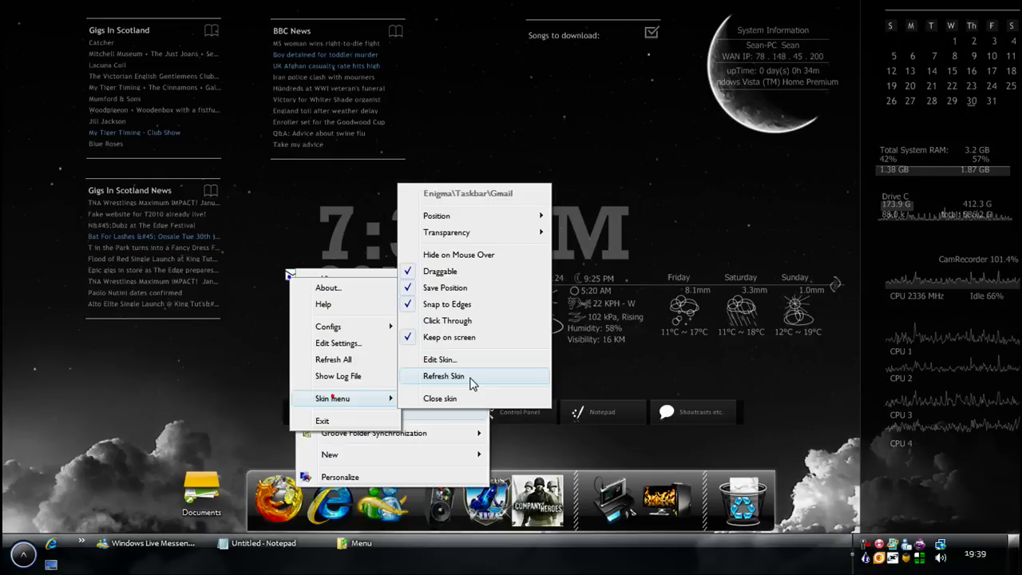
pyautogui.click(438, 359)
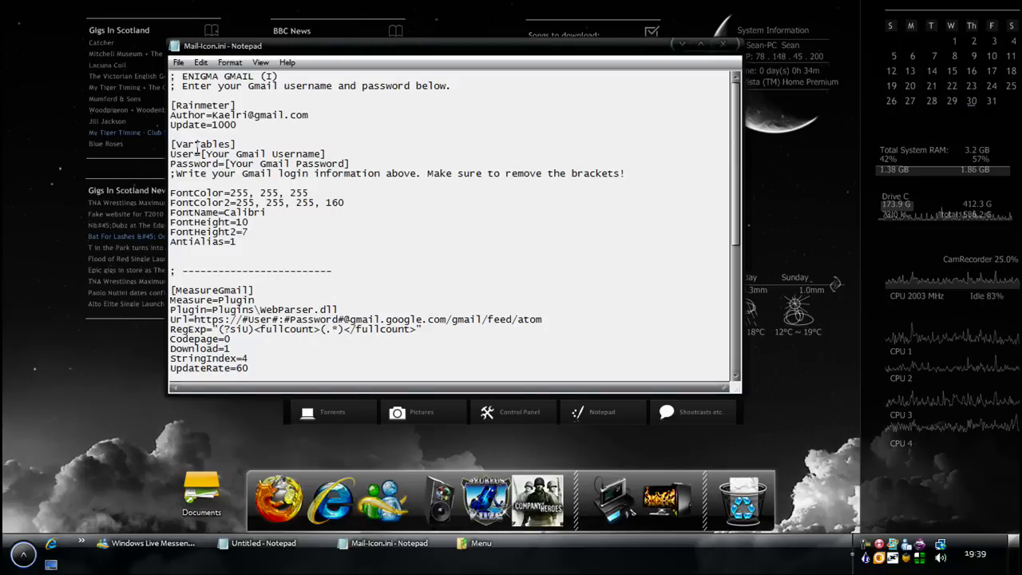
pyautogui.moveTo(202, 154); pyautogui.dragTo(326, 154)
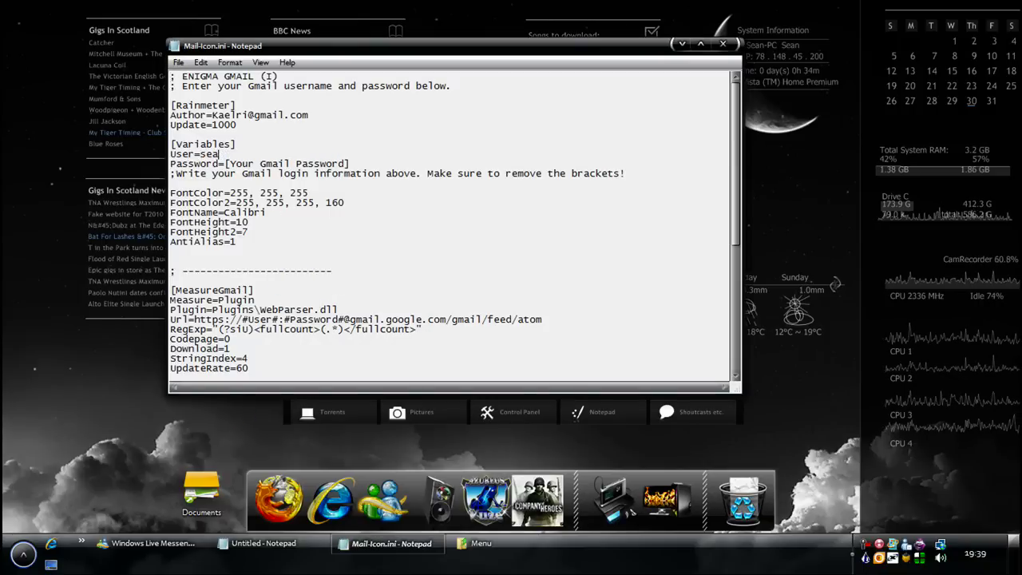
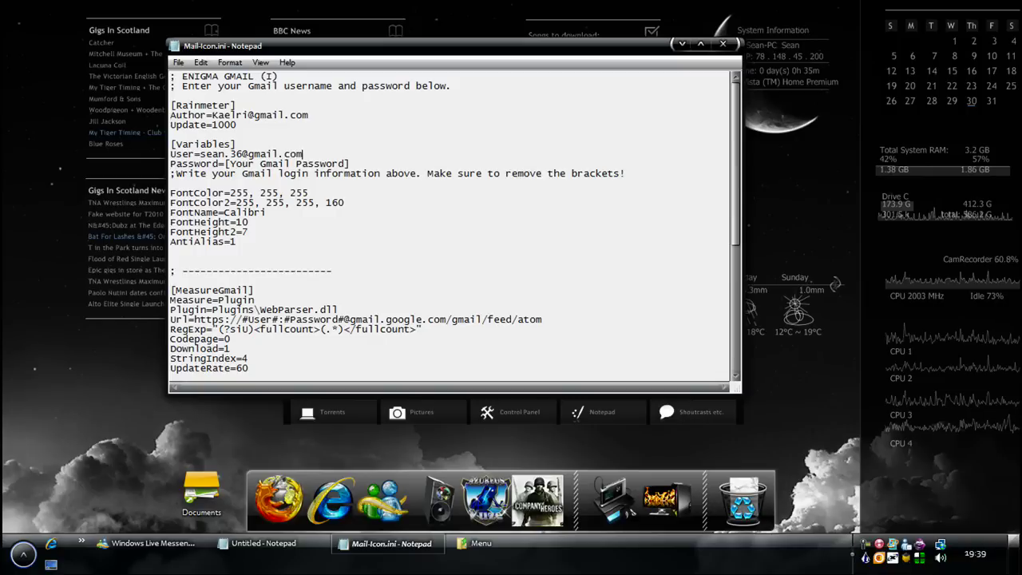
pyautogui.moveTo(319, 162); pyautogui.dragTo(227, 154)
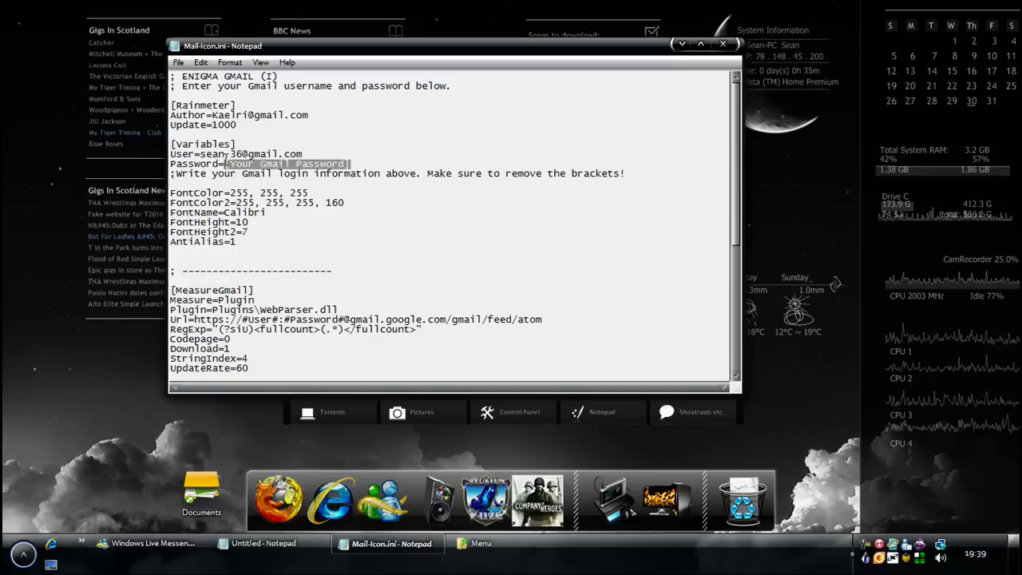
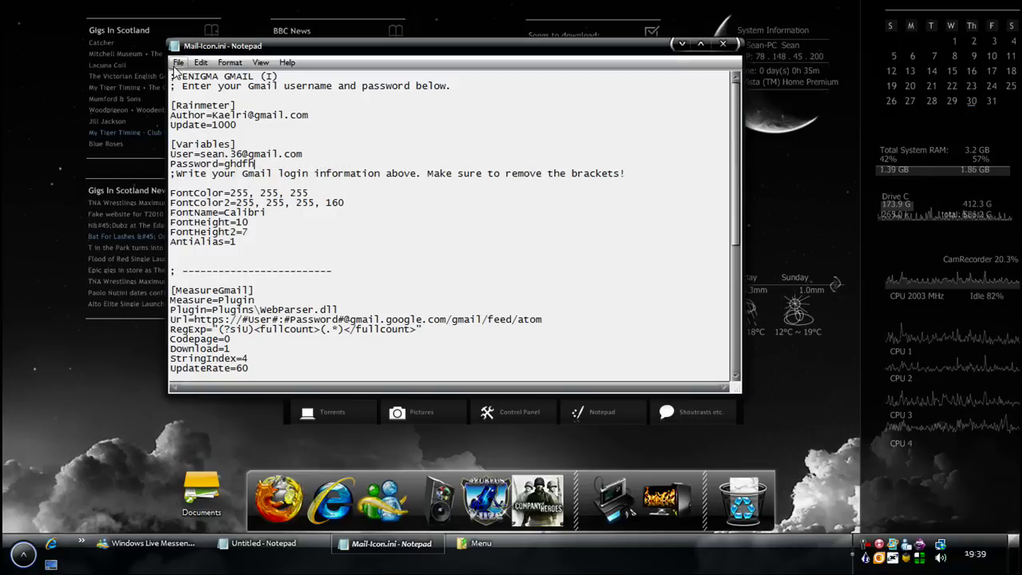
# Bring up Notepad's File menu to save the edited Mail-Icon.ini
pyautogui.click(178, 62)
pyautogui.click(361, 159)
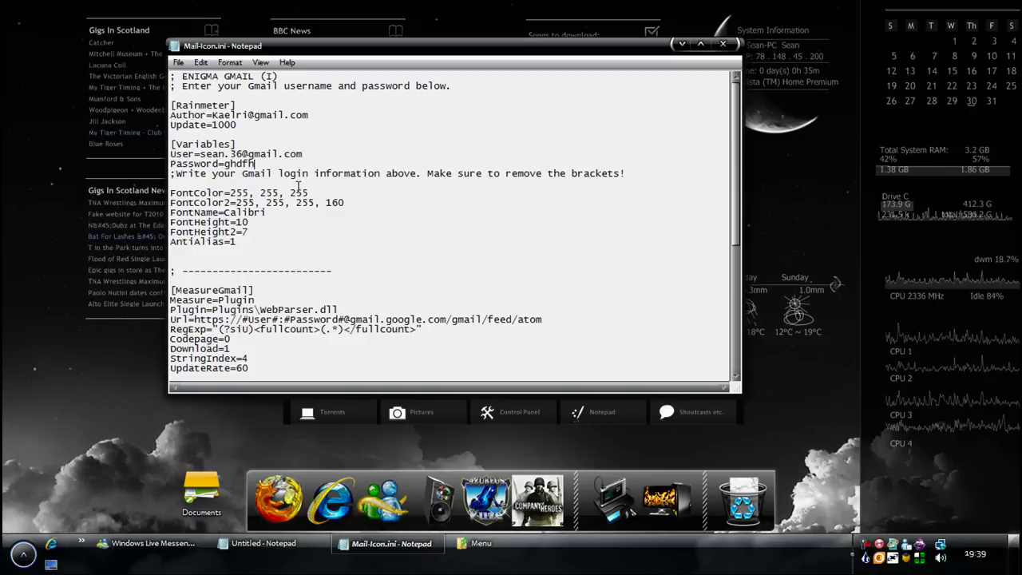
pyautogui.scroll(-1, 312, 192)
pyautogui.scroll(1, 258, 287)
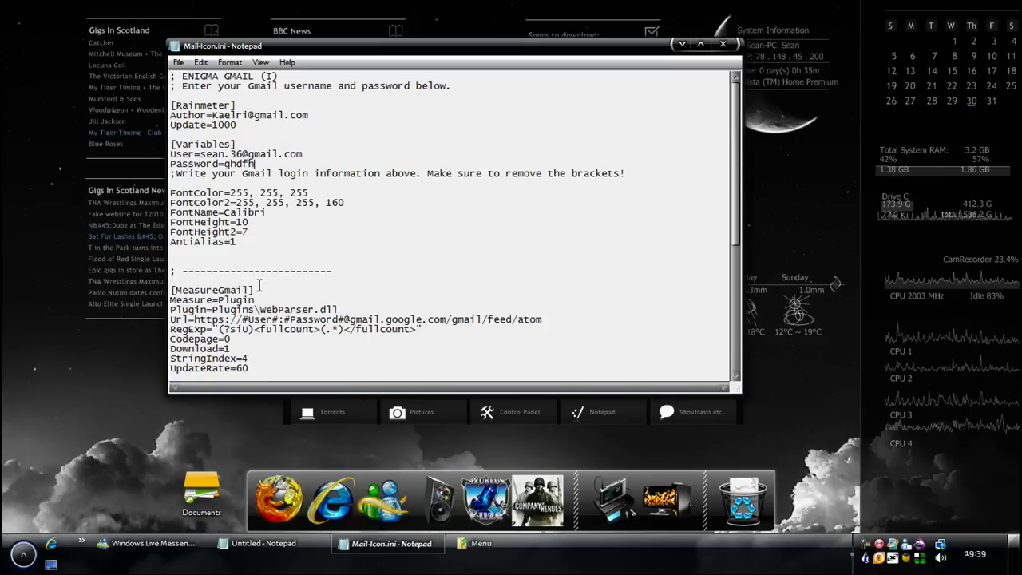
pyautogui.click(178, 62)
# Save Mail-Icon.ini to the Desktop after dismissing the 'Cannot create' error
pyautogui.click(201, 113)
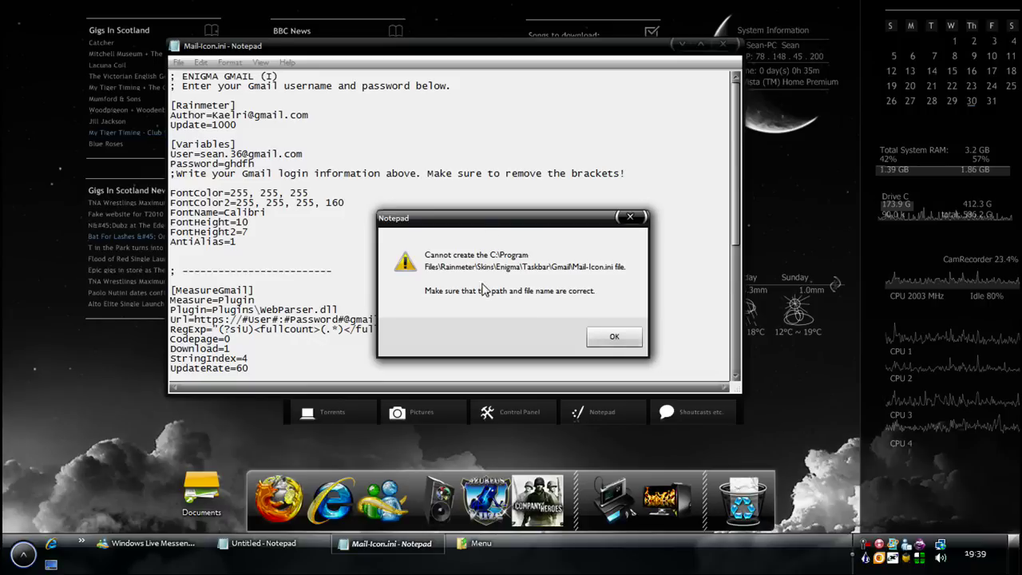
pyautogui.click(613, 339)
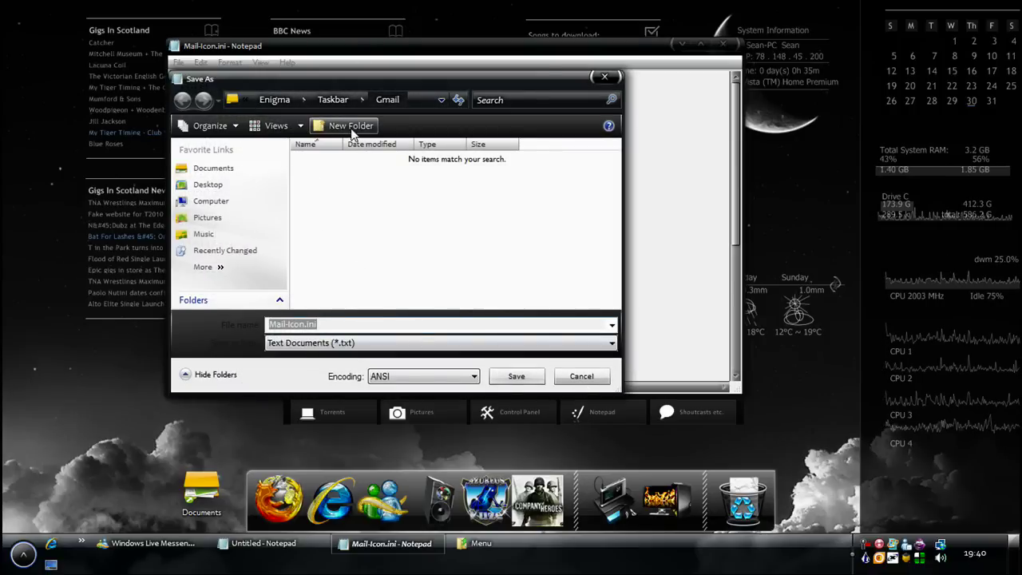
pyautogui.click(206, 184)
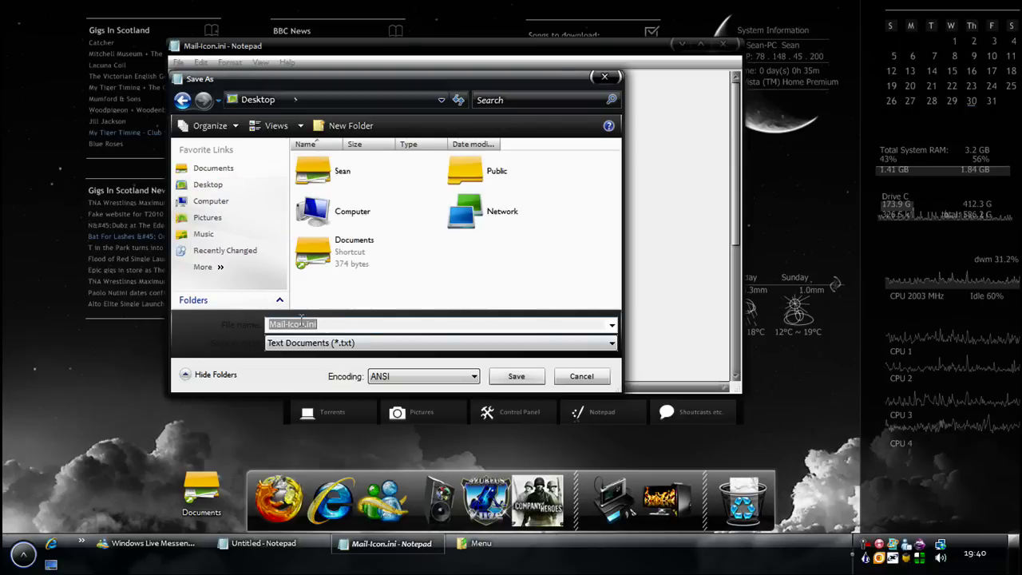
pyautogui.moveTo(317, 324); pyautogui.dragTo(302, 324)
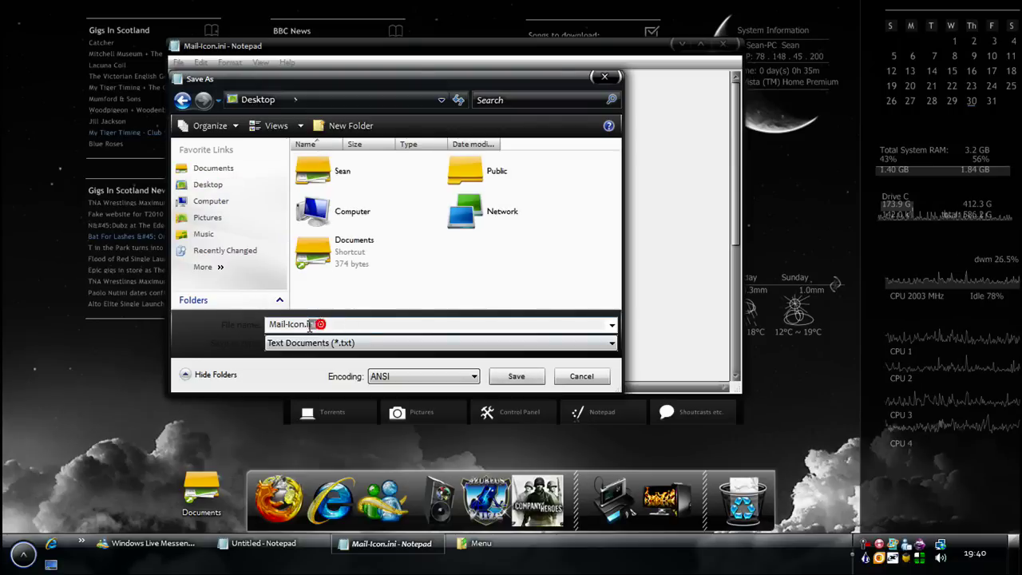
pyautogui.click(517, 376)
# Close Notepad and browse Explorer to the Enigma\Taskbar\Gmail skin folder
pyautogui.click(722, 44)
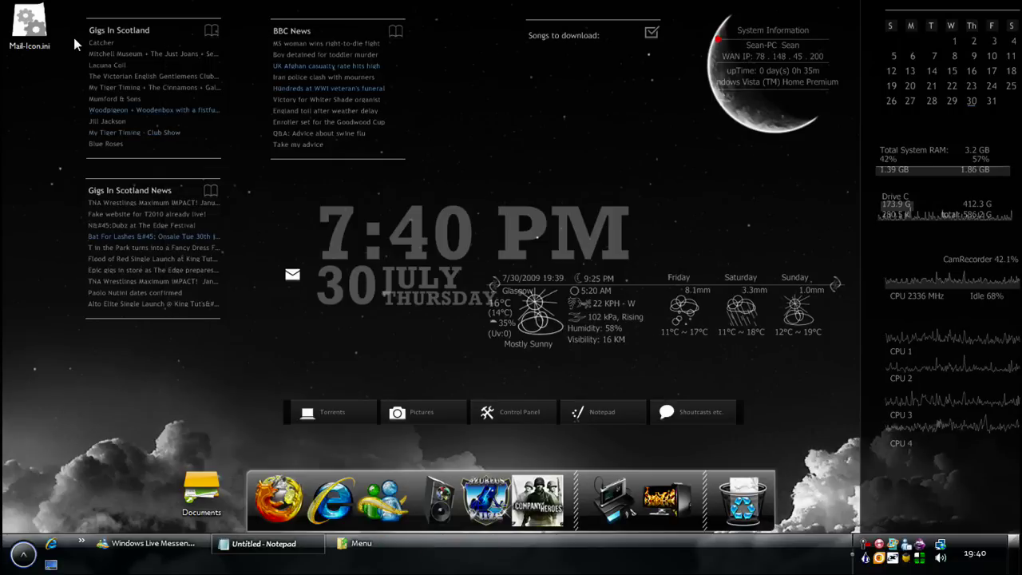
pyautogui.click(364, 536)
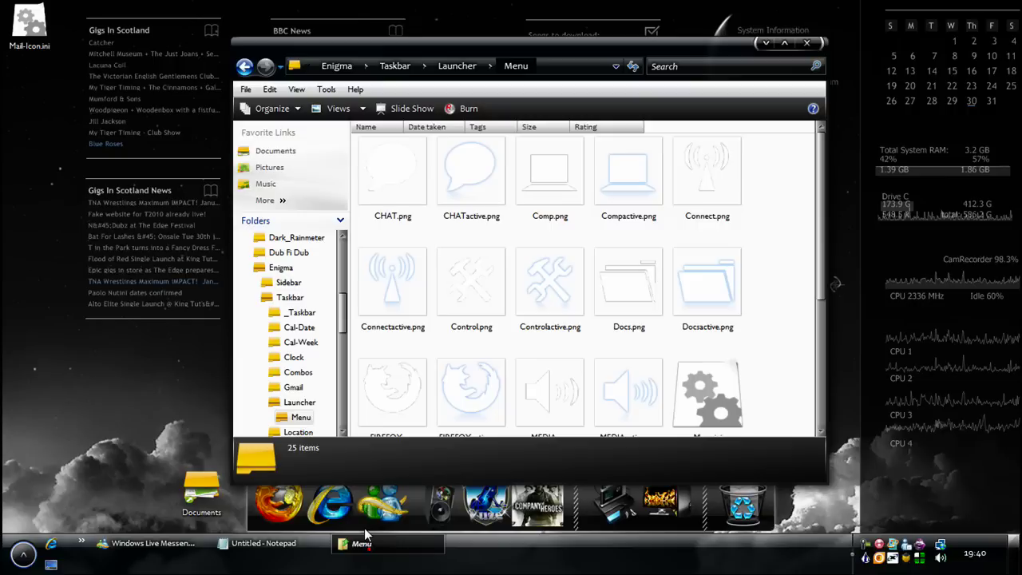
pyautogui.click(245, 66)
pyautogui.click(246, 67)
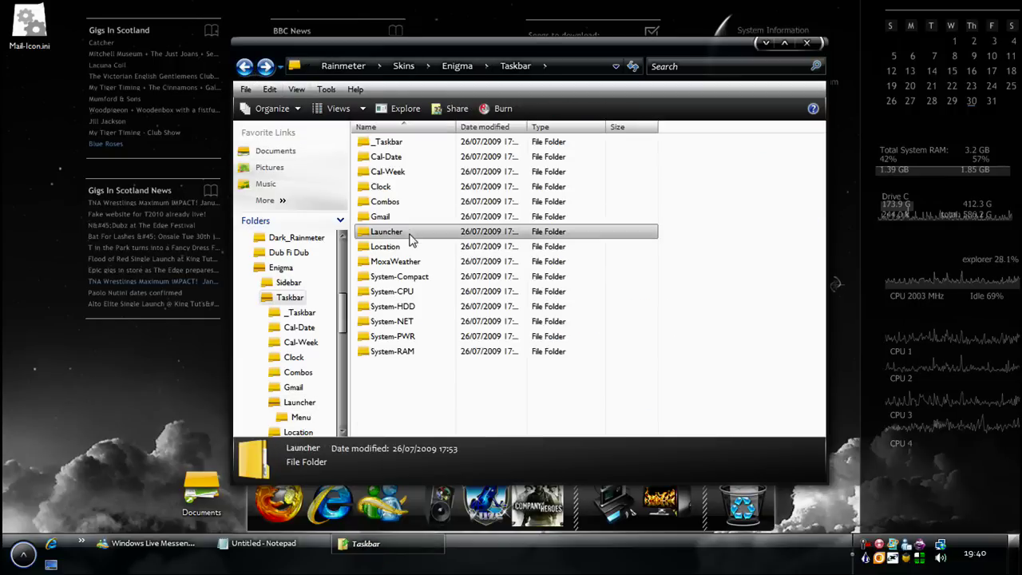
pyautogui.press('BackSpace')
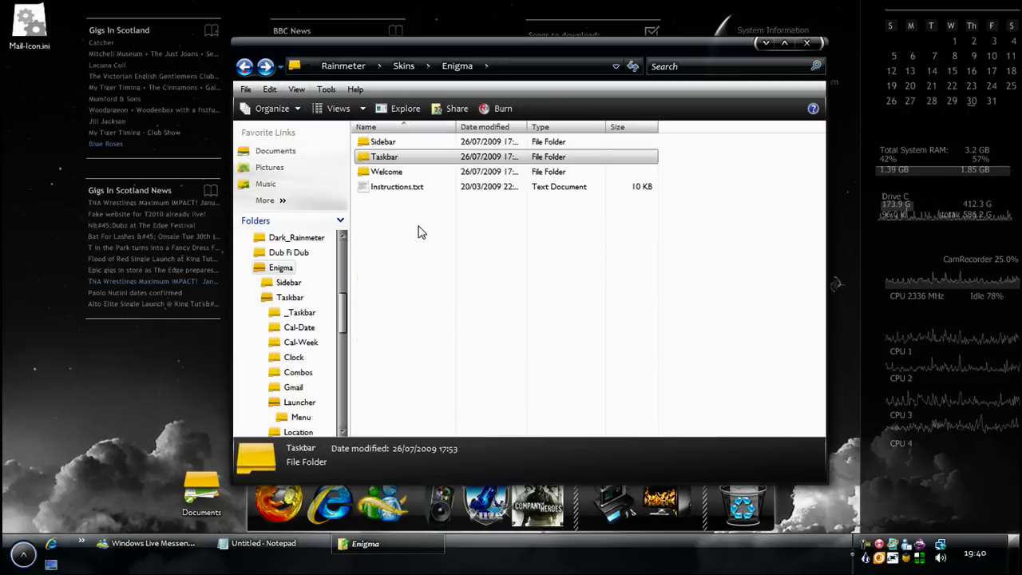
pyautogui.doubleClick(382, 141)
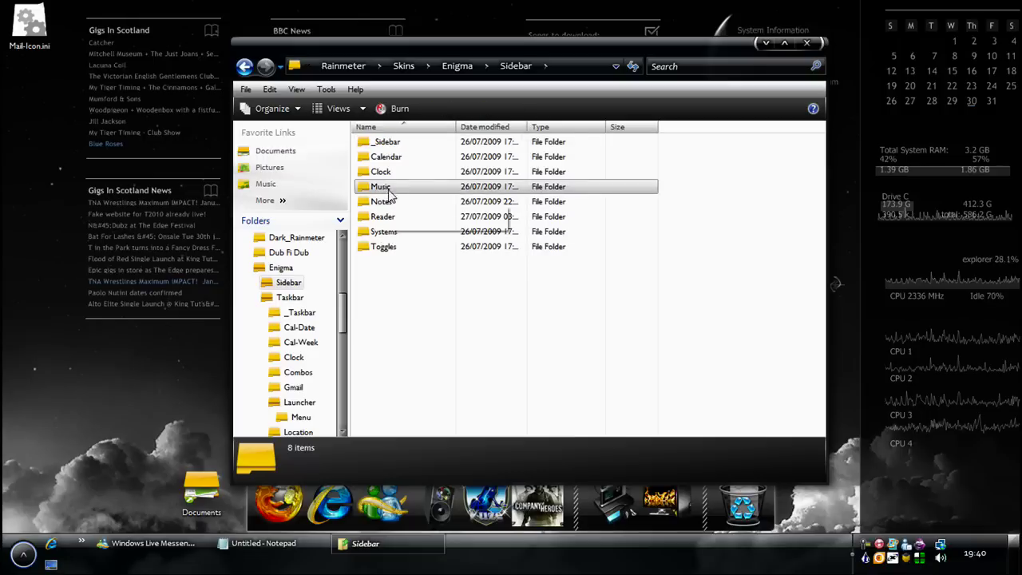
pyautogui.press('BackSpace')
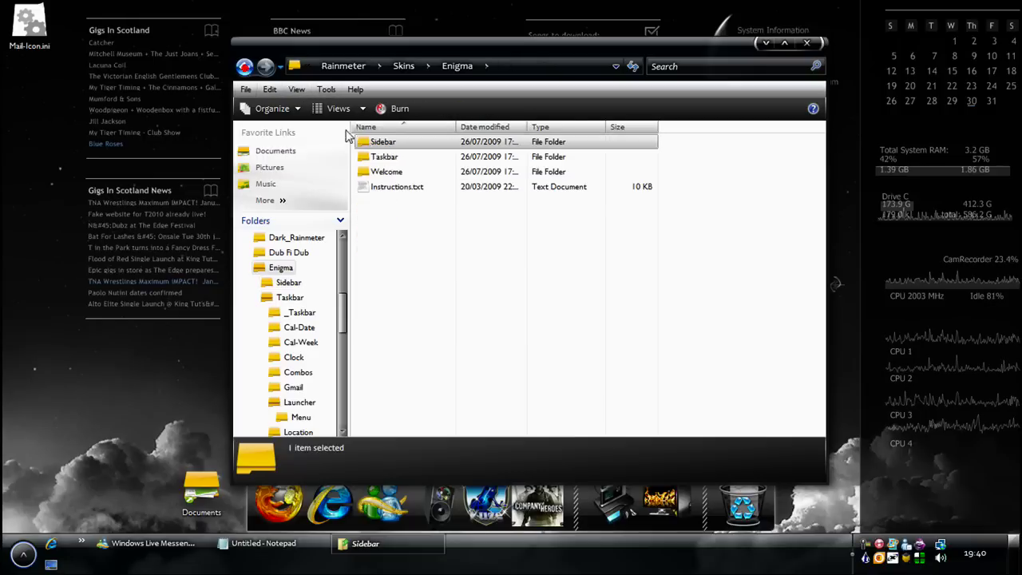
pyautogui.doubleClick(384, 156)
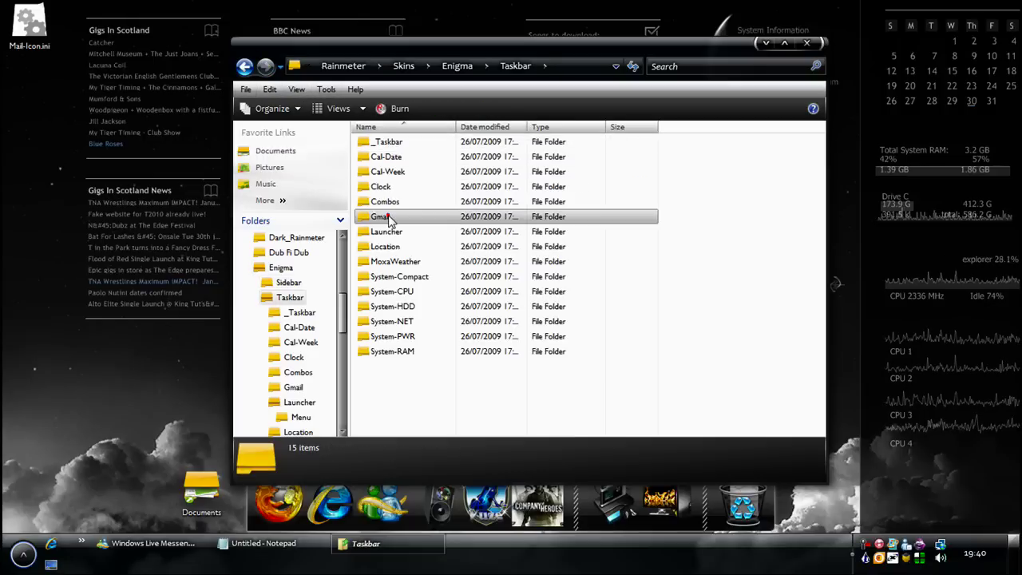
pyautogui.doubleClick(382, 217)
# Drag Mail-Icon.ini into the Gmail folder, cancel the move, close Explorer, and refresh the mail skin
pyautogui.moveTo(29, 24); pyautogui.dragTo(408, 312)
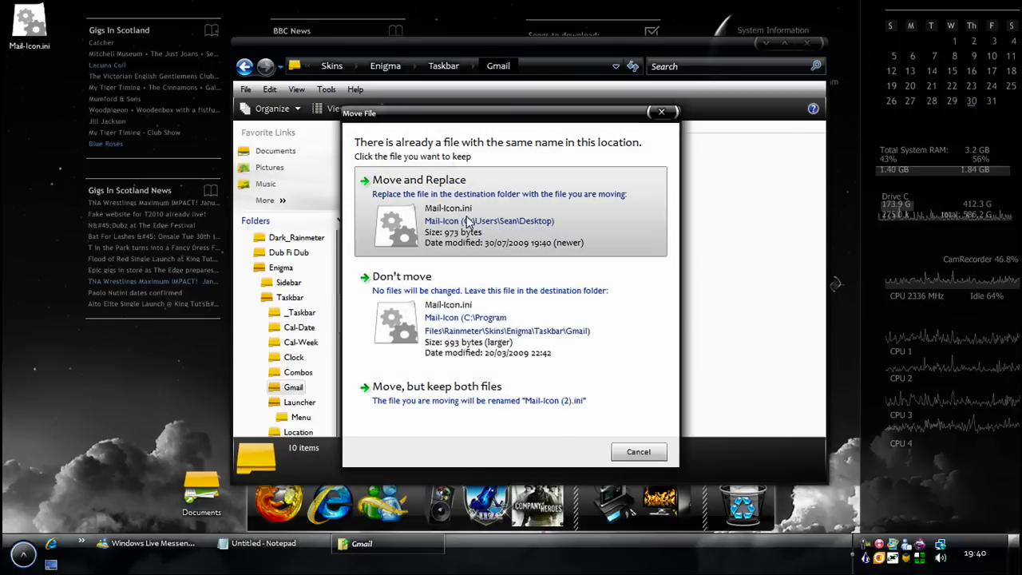
pyautogui.click(661, 111)
pyautogui.click(806, 42)
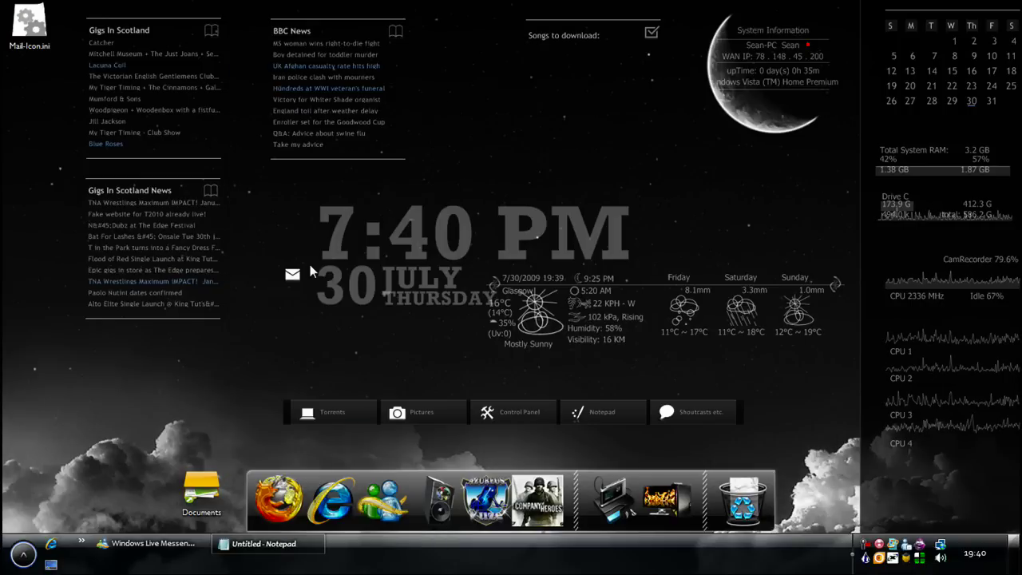
pyautogui.rightClick(293, 273)
pyautogui.moveTo(351, 391)
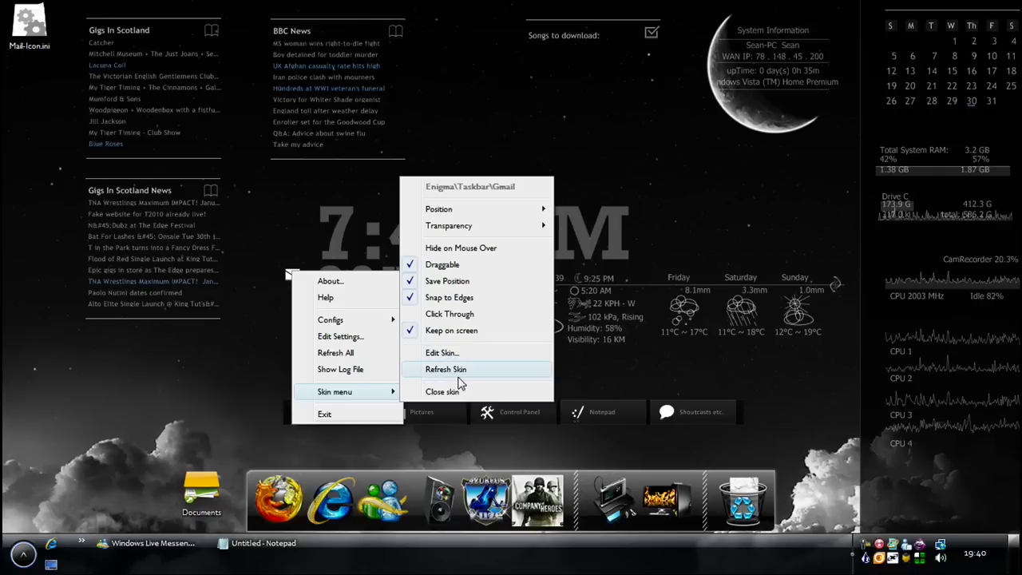
pyautogui.click(221, 387)
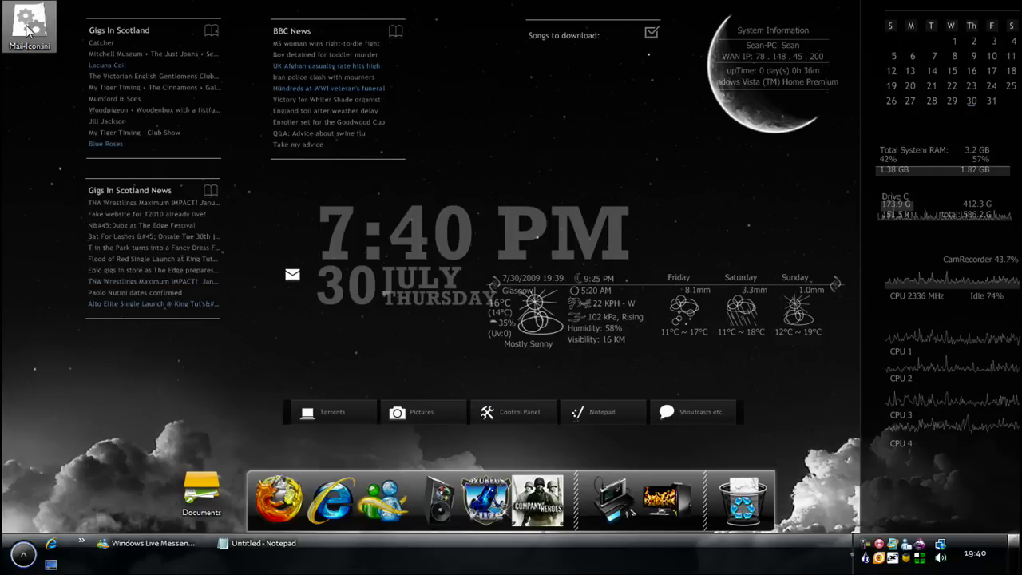
# Add 'rise against' under the heading in the Songs to download notes file and save it
pyautogui.click(651, 32)
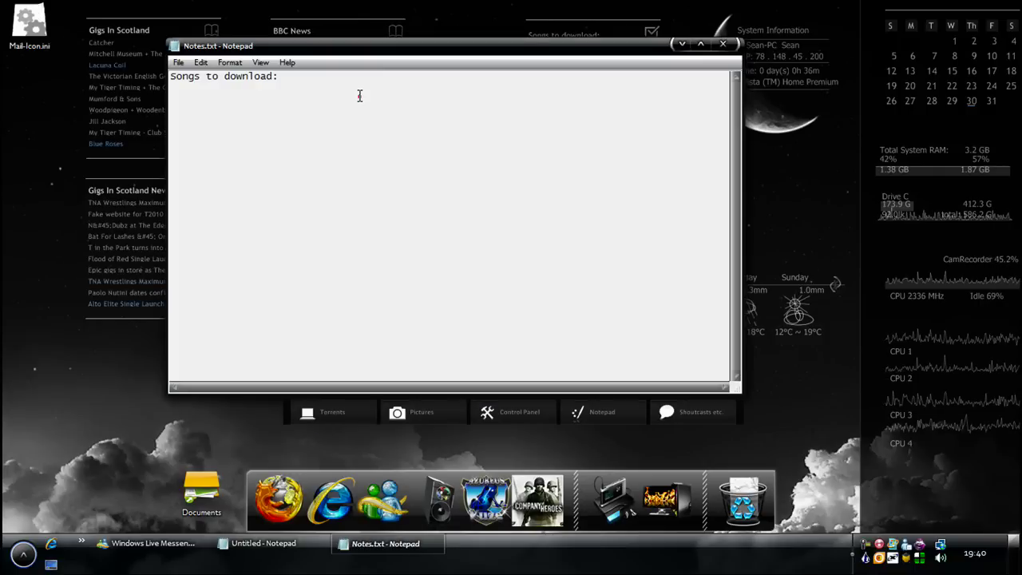
pyautogui.click(359, 96)
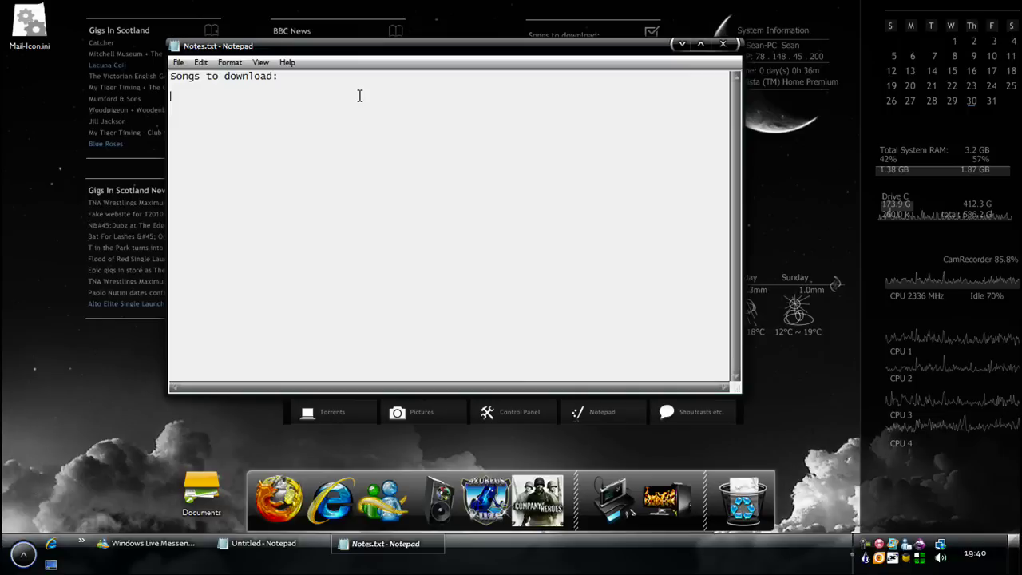
pyautogui.write('rise against')
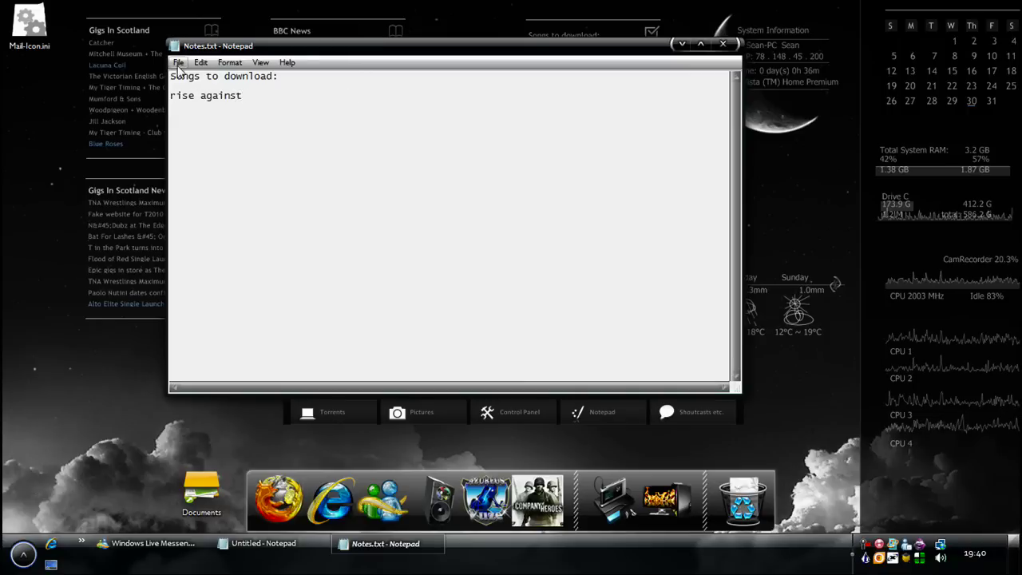
pyautogui.click(178, 67)
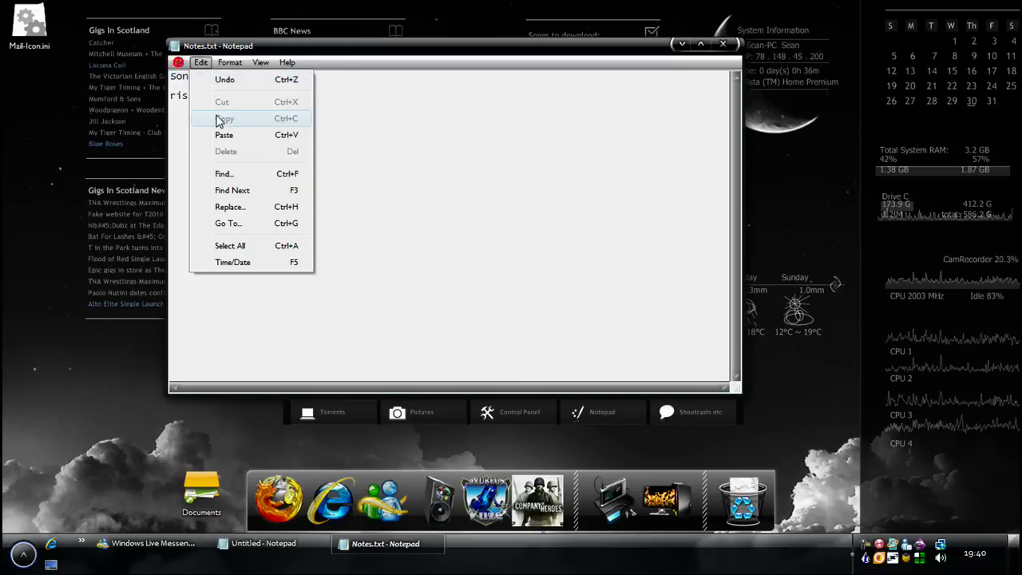
pyautogui.click(199, 114)
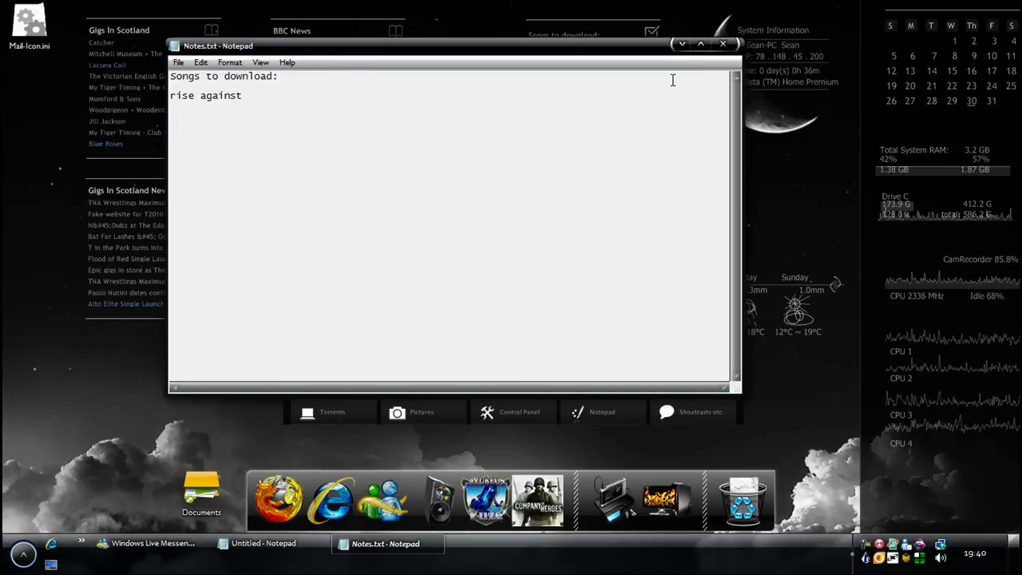
# Minimize Notepad and refresh the Songs to download skin to show the new entry
pyautogui.click(680, 44)
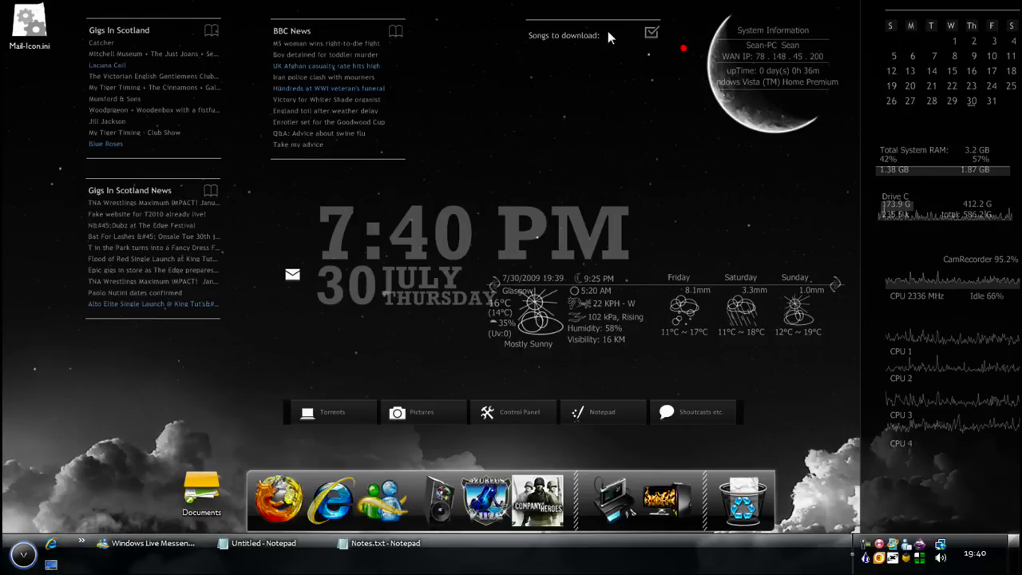
pyautogui.rightClick(550, 64)
pyautogui.rightClick(558, 33)
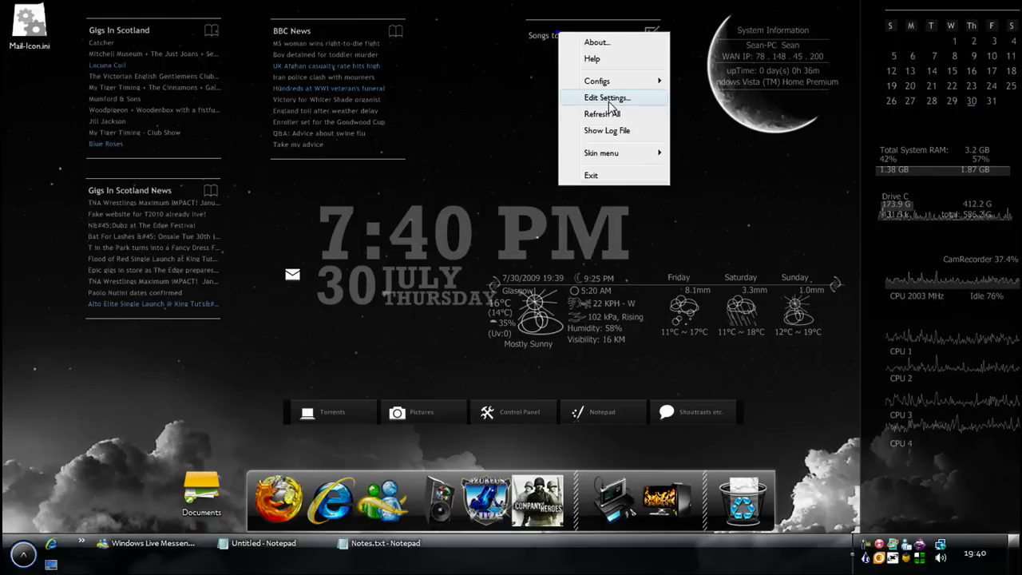
pyautogui.moveTo(643, 153)
pyautogui.click(702, 339)
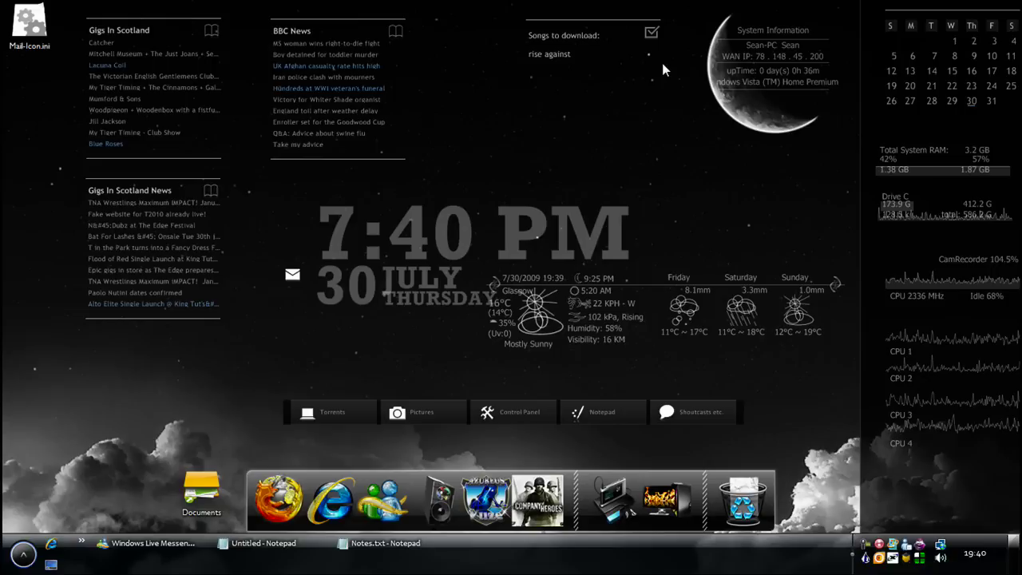
pyautogui.click(391, 544)
pyautogui.click(178, 62)
pyautogui.click(469, 178)
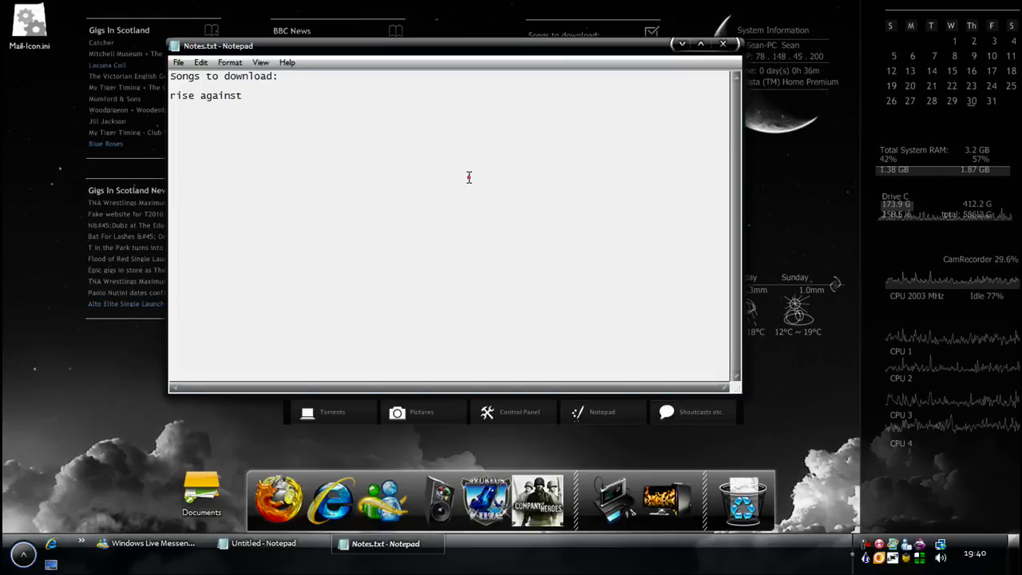
pyautogui.moveTo(426, 162); pyautogui.dragTo(170, 96)
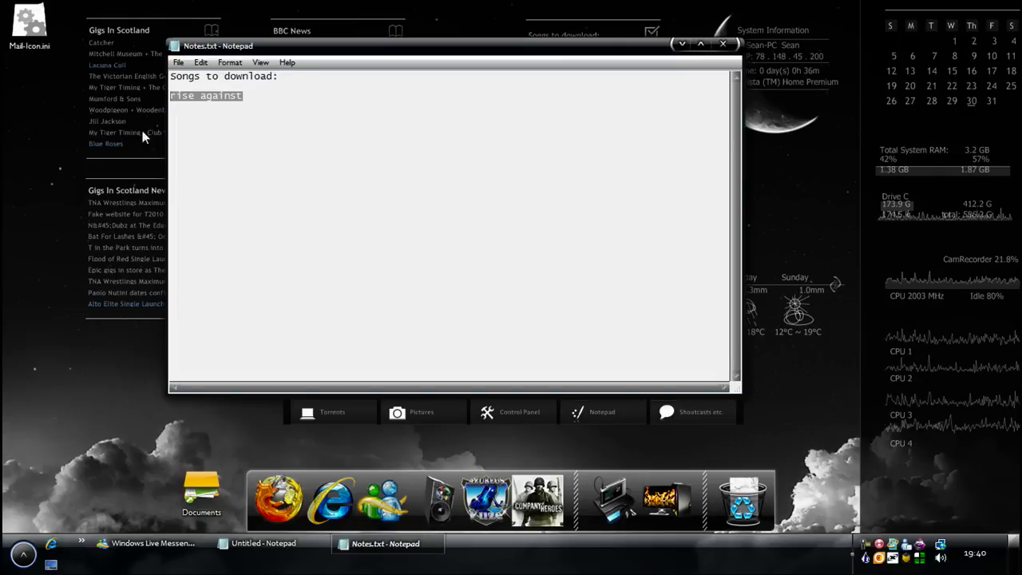
pyautogui.click(257, 544)
pyautogui.click(626, 72)
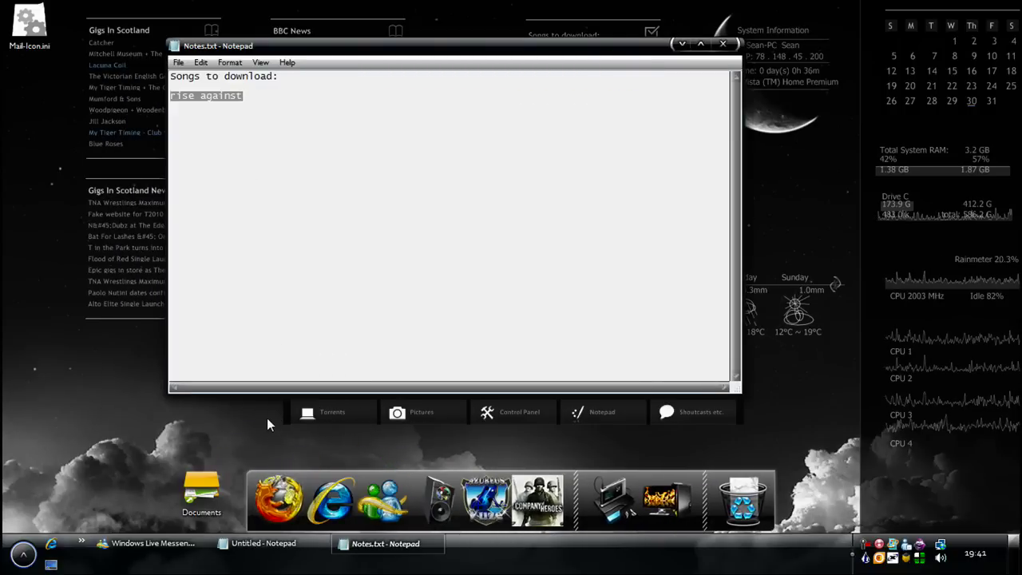
pyautogui.press('super+d')
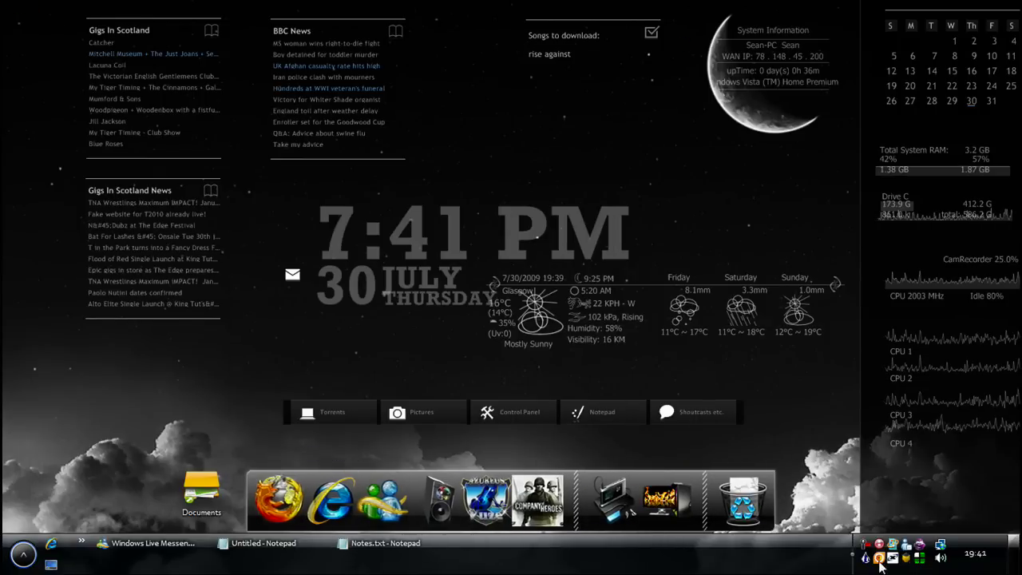
# Restore and re-hide the notes window, then open and dismiss Rainmeter's skin list
pyautogui.click(357, 551)
pyautogui.click(376, 549)
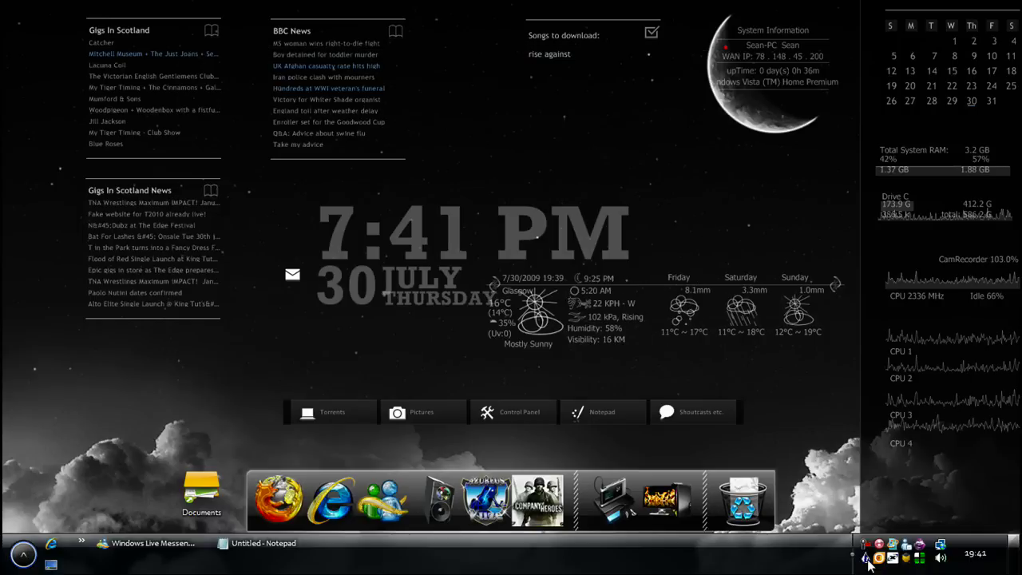
pyautogui.rightClick(868, 561)
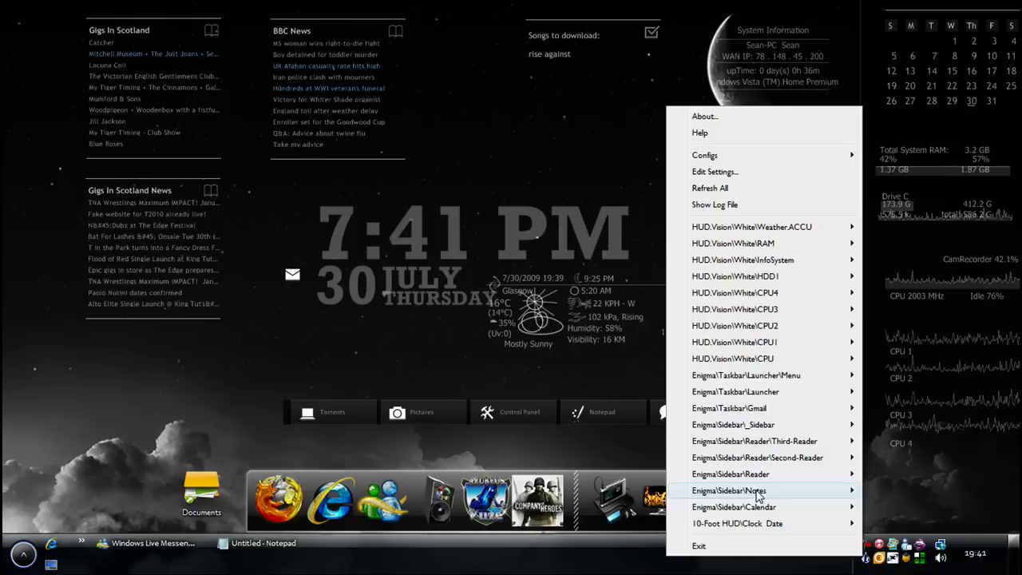
pyautogui.click(652, 40)
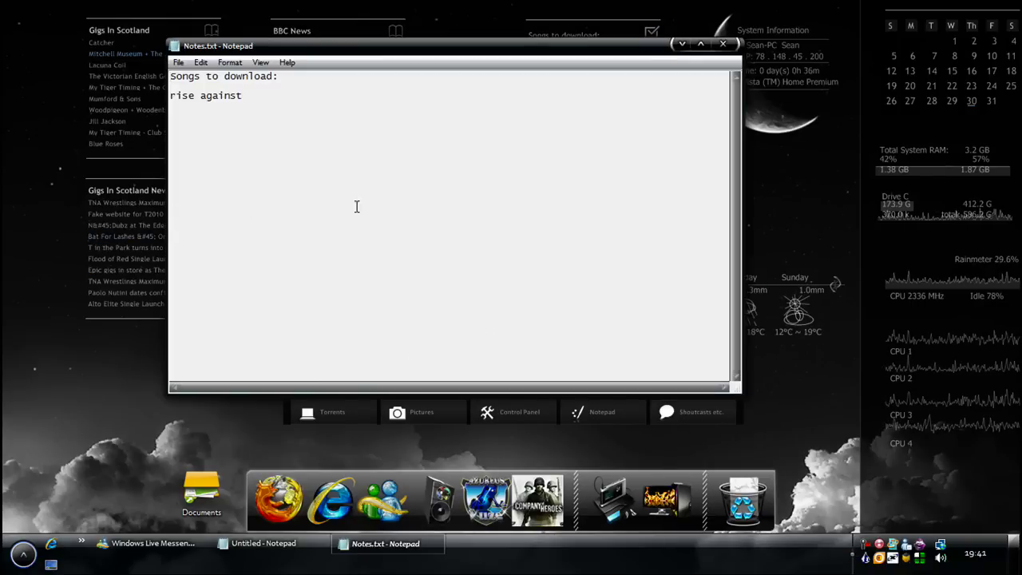
# Close Notes.txt and bring up the Gigs In Scotland reader skin's options
pyautogui.click(722, 44)
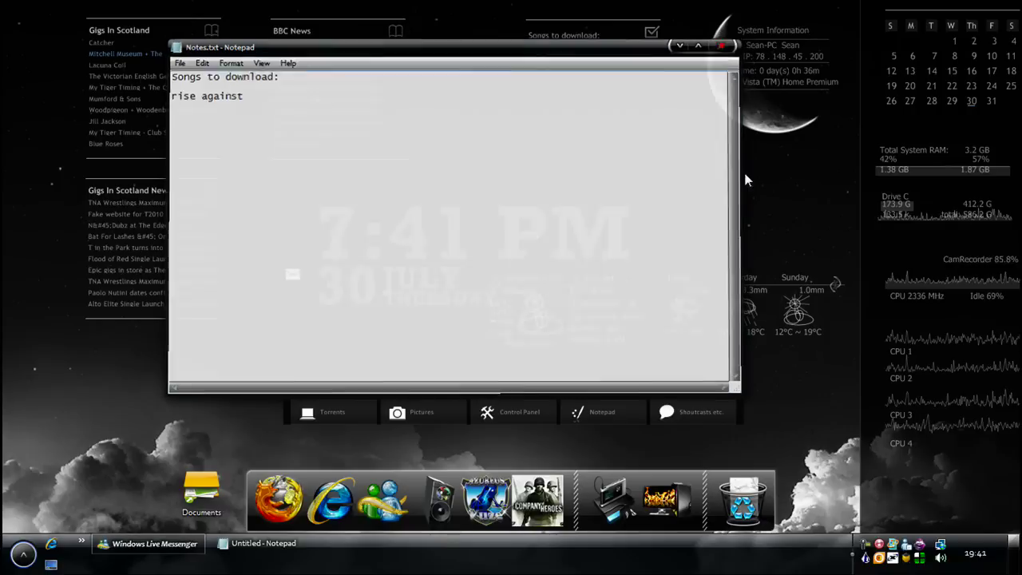
pyautogui.rightClick(672, 335)
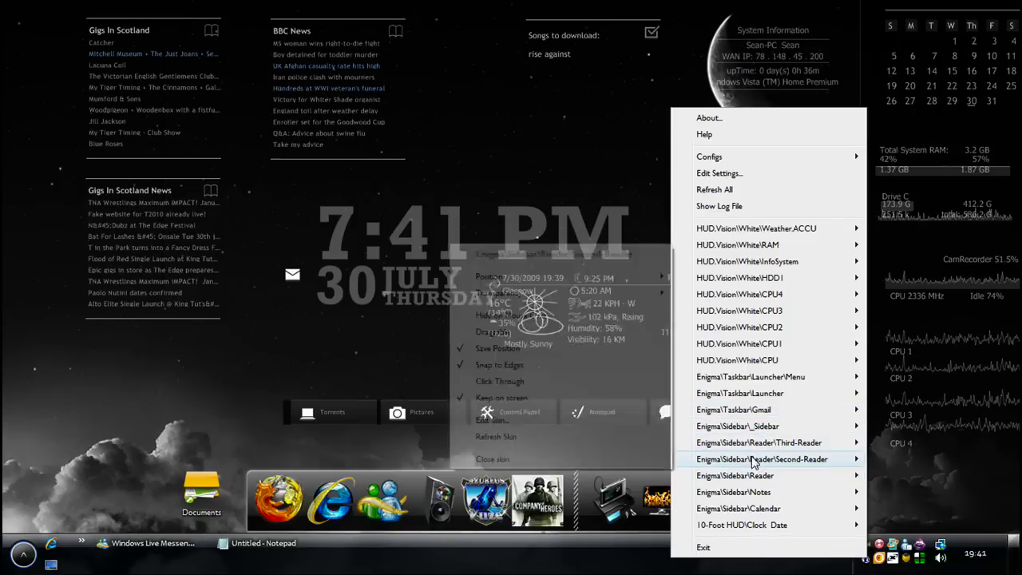
pyautogui.moveTo(734, 425)
pyautogui.click(169, 79)
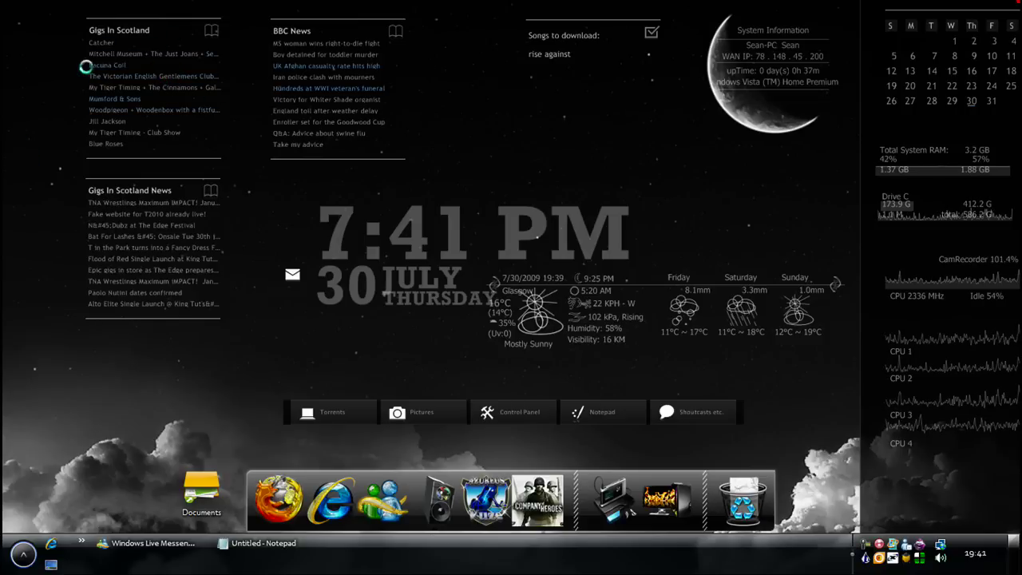
pyautogui.rightClick(184, 143)
pyautogui.moveTo(258, 265)
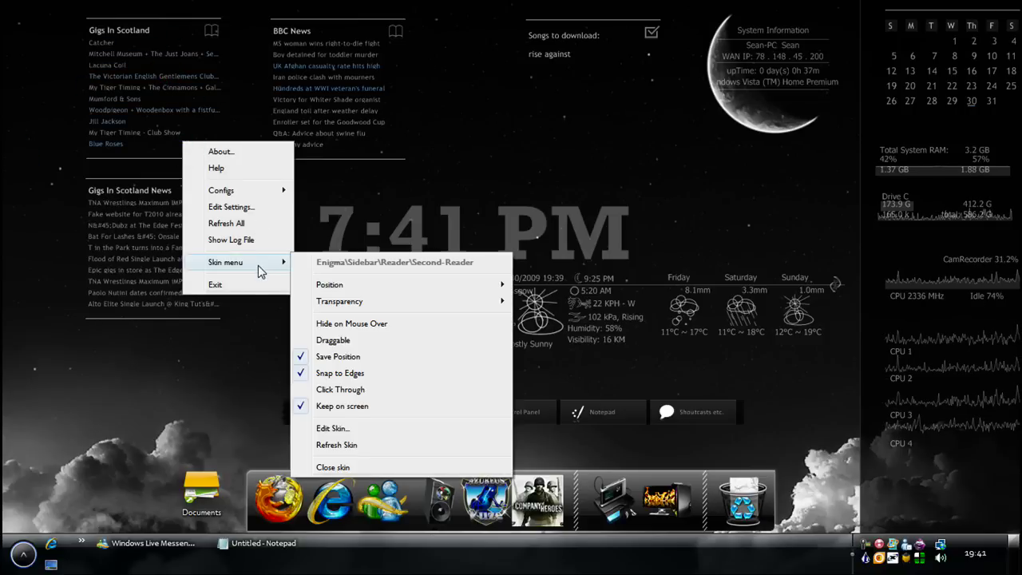
# Open Reader2.ini and select its feed URL and Link address
pyautogui.click(351, 430)
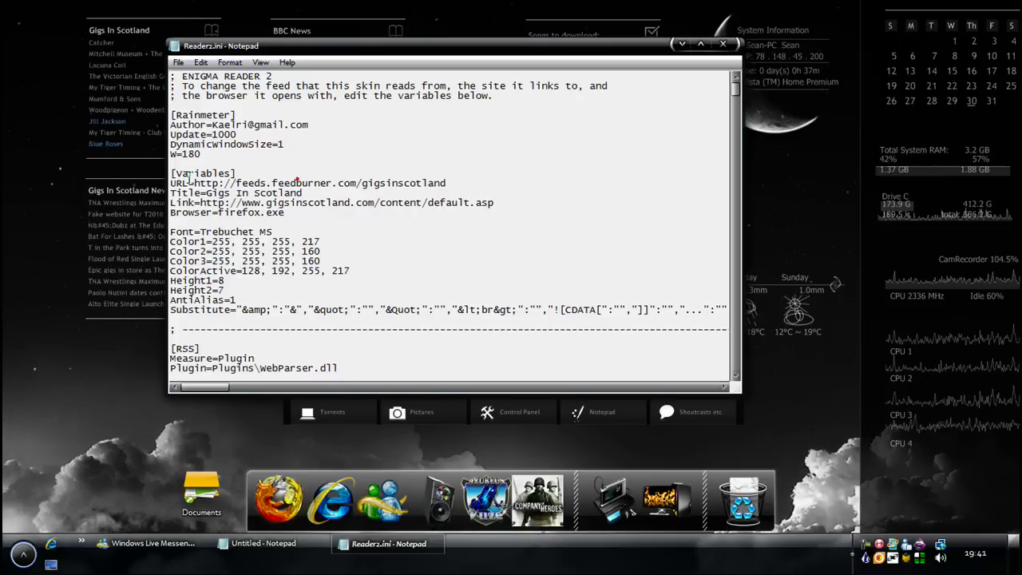
pyautogui.moveTo(189, 180); pyautogui.dragTo(232, 173)
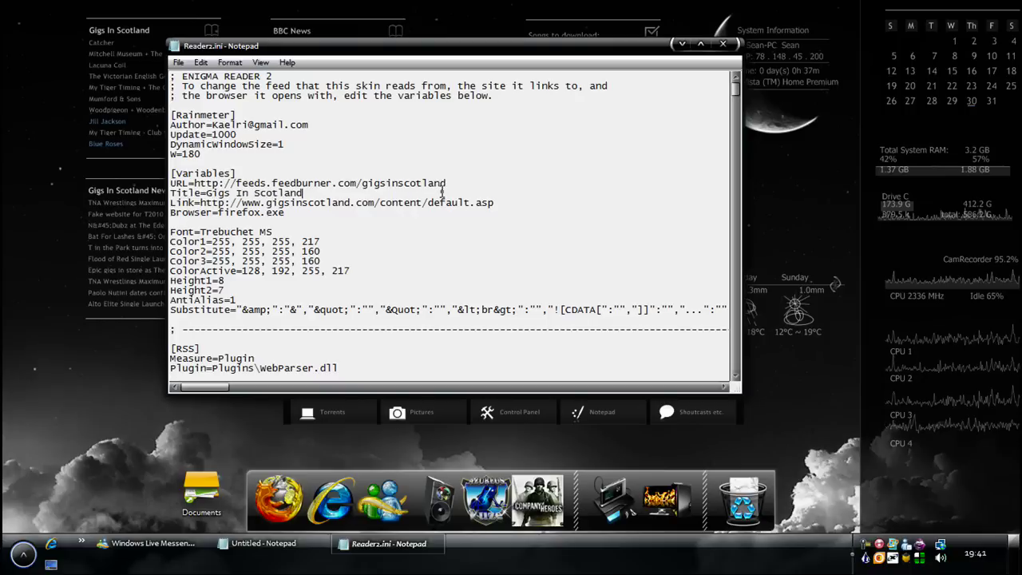
pyautogui.moveTo(445, 183); pyautogui.dragTo(192, 183)
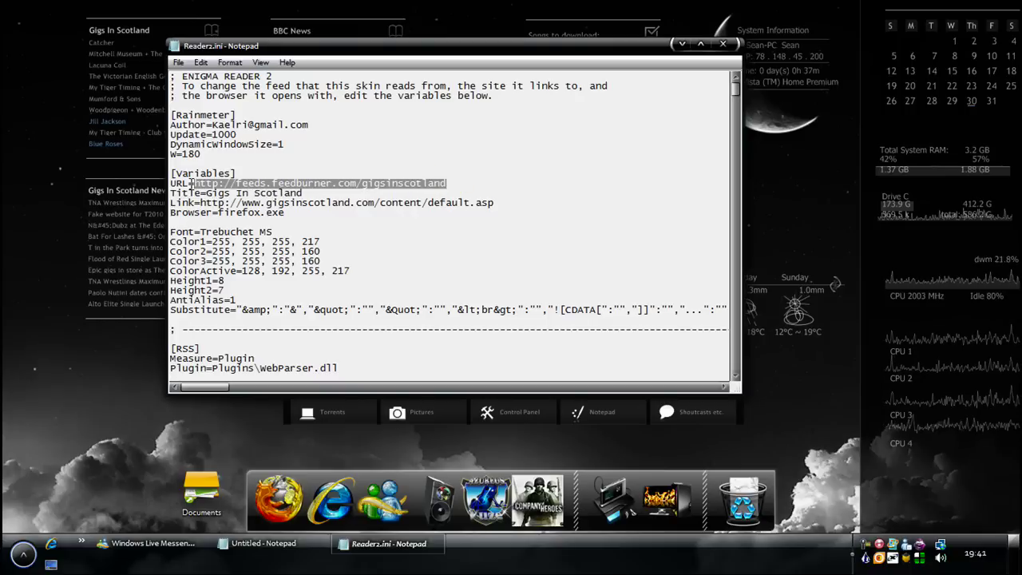
pyautogui.click(199, 202)
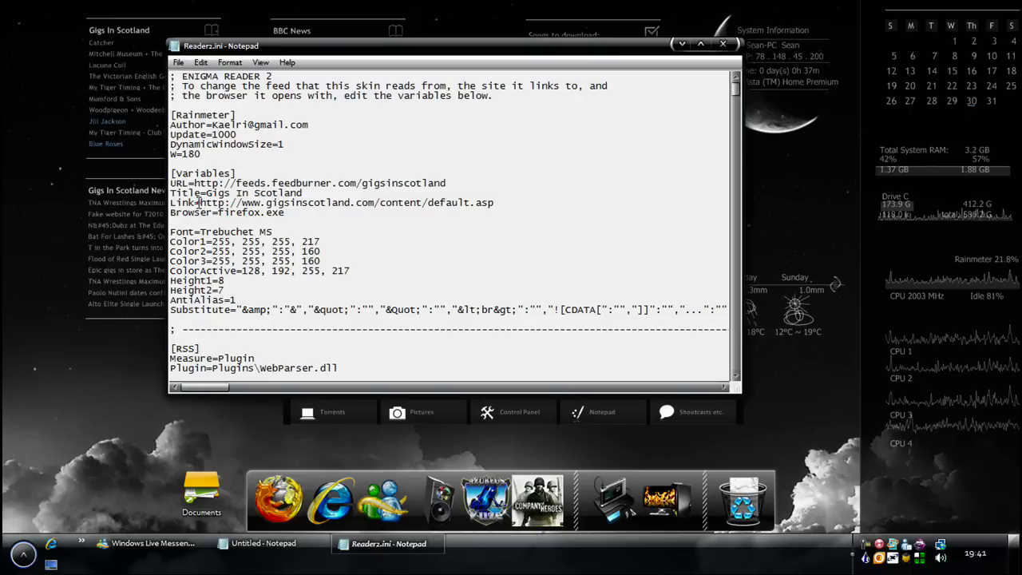
pyautogui.hotkey('shift', 'End')
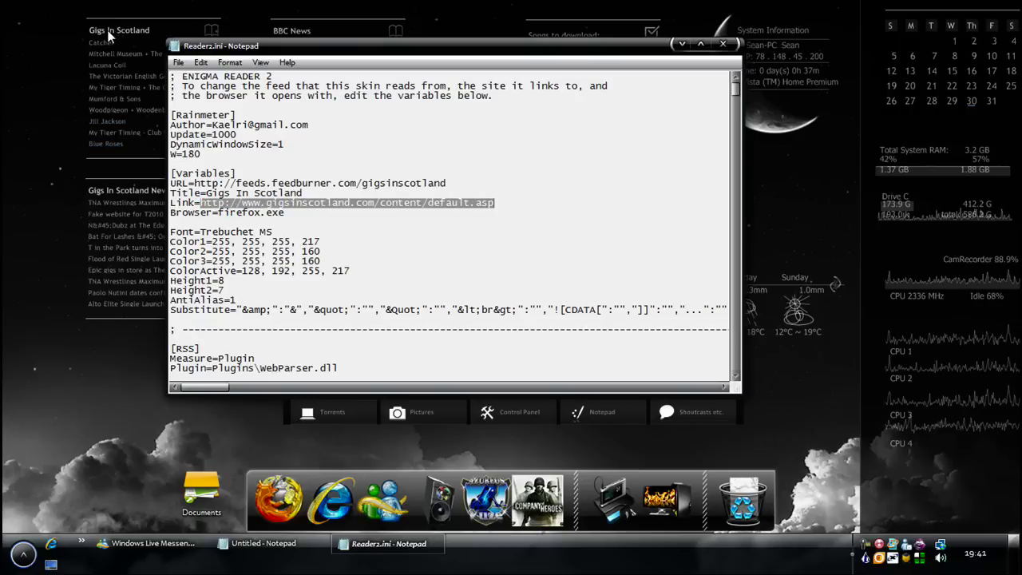
# Check the Gigs In Scotland site in Firefox, then close Firefox and Reader2.ini
pyautogui.click(108, 32)
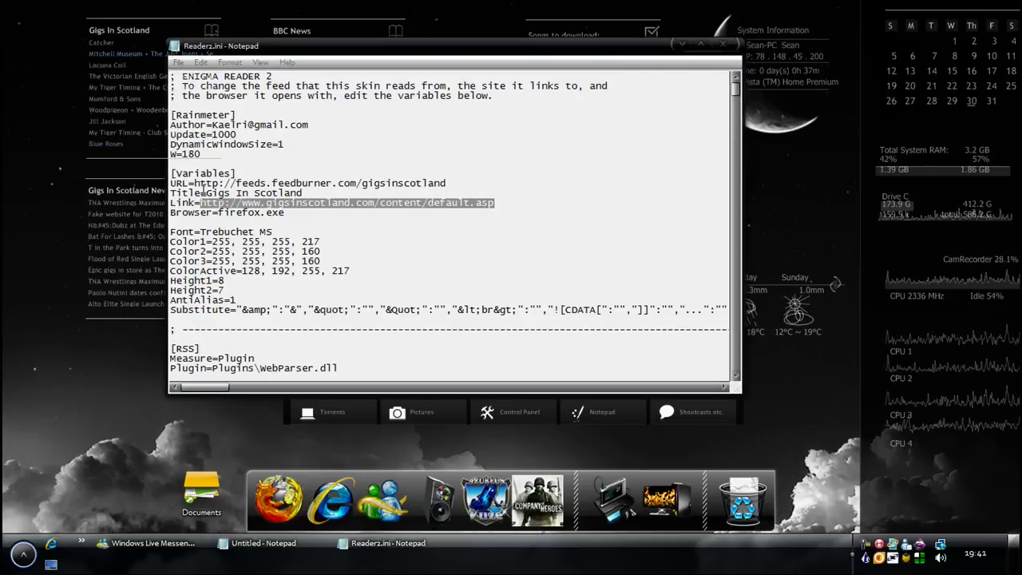
pyautogui.hotkey('alt', 'F4')
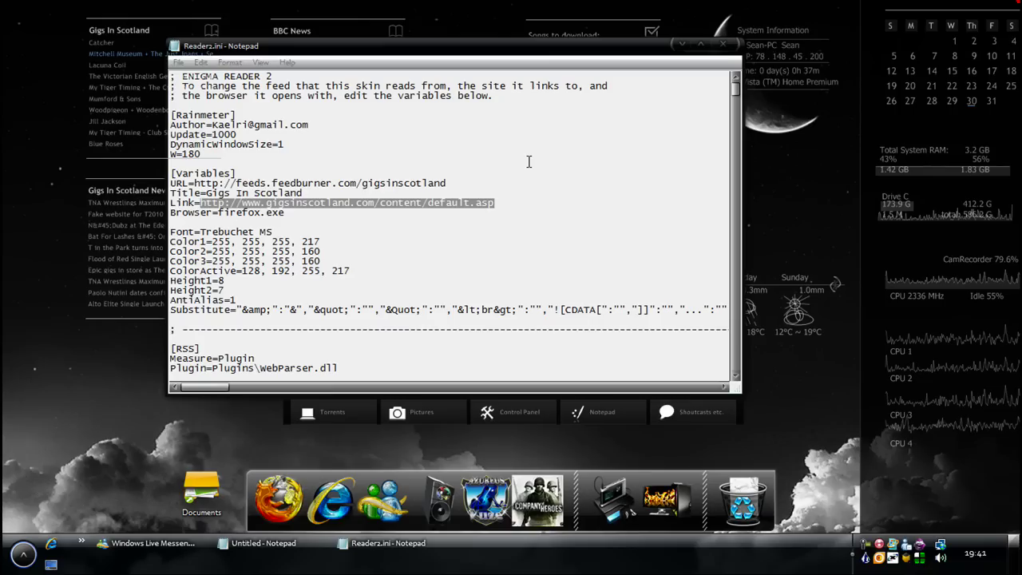
pyautogui.click(725, 48)
pyautogui.rightClick(866, 559)
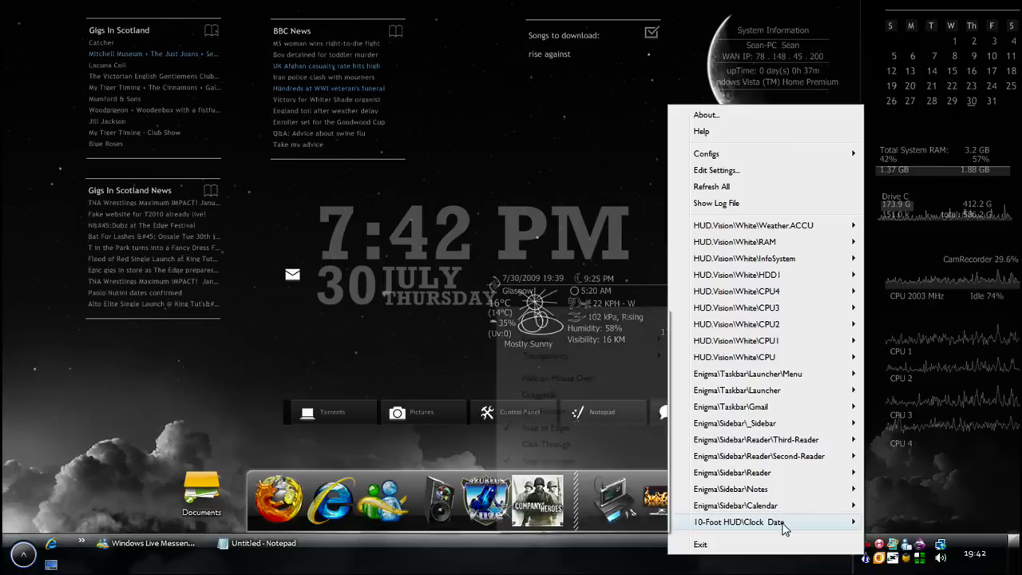
# Dismiss the skin list and bring up the 10-Foot HUD clock skin's Skin menu
pyautogui.moveTo(798, 521)
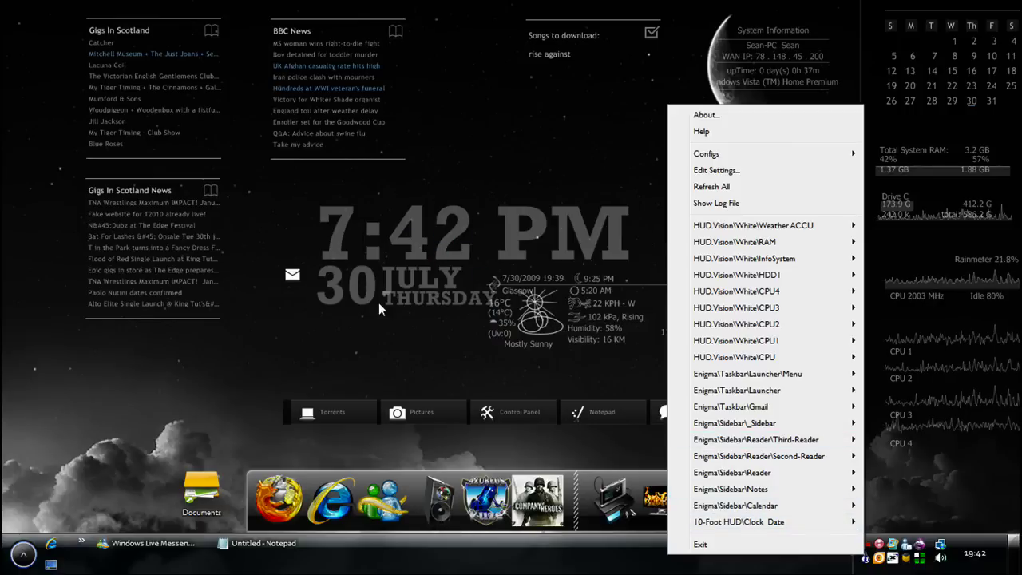
pyautogui.click(384, 322)
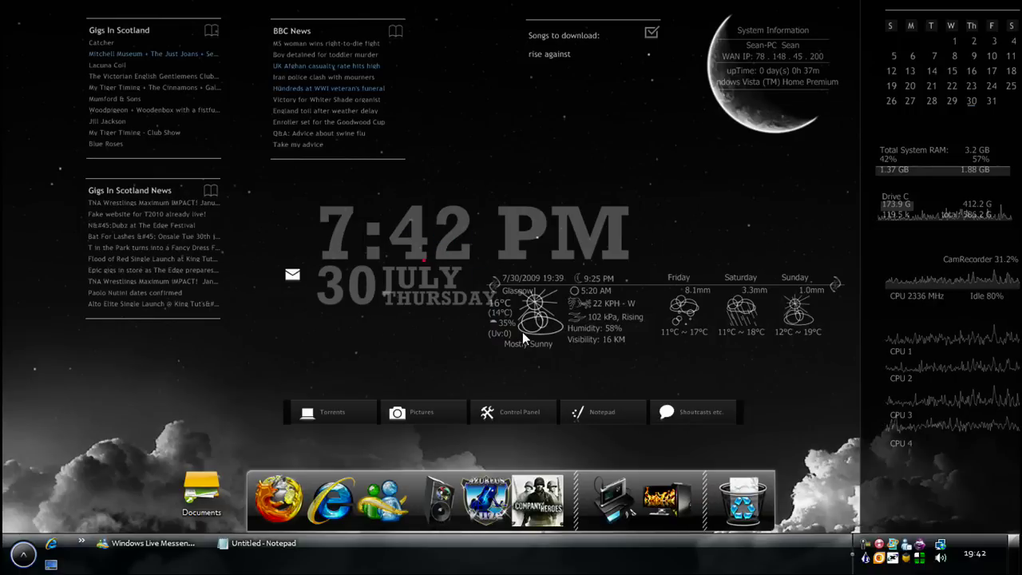
pyautogui.rightClick(385, 237)
pyautogui.rightClick(335, 216)
pyautogui.click(392, 334)
pyautogui.click(334, 232)
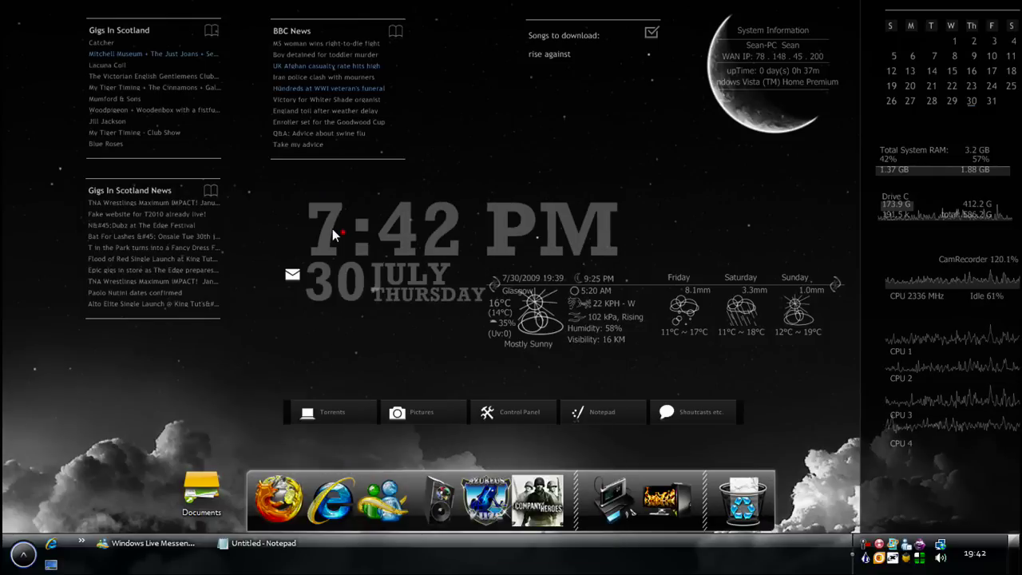
# Untick Draggable on the clock skin, then bring up the Gmail skin's options
pyautogui.rightClick(333, 230)
pyautogui.click(331, 250)
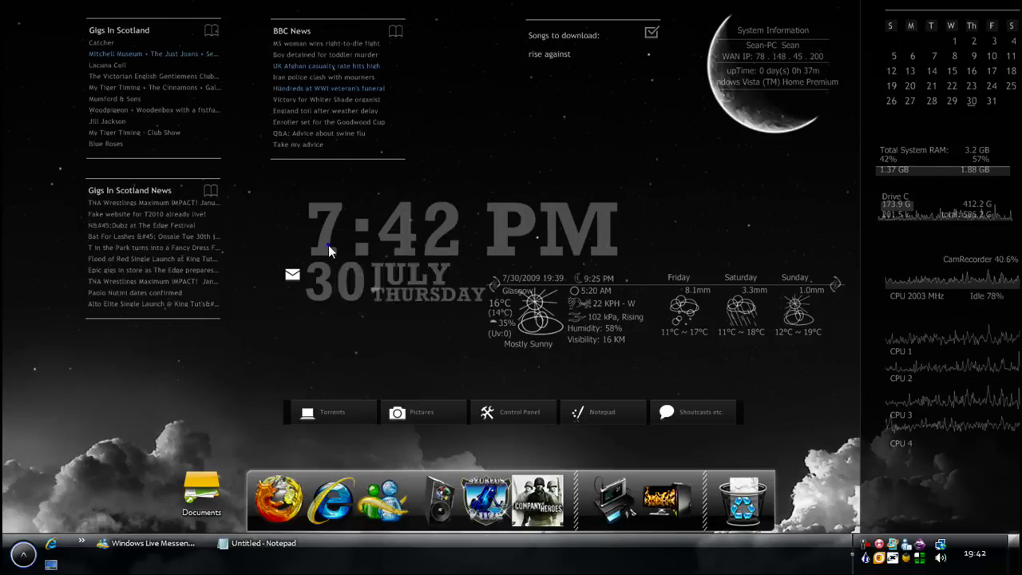
pyautogui.rightClick(329, 248)
pyautogui.click(372, 367)
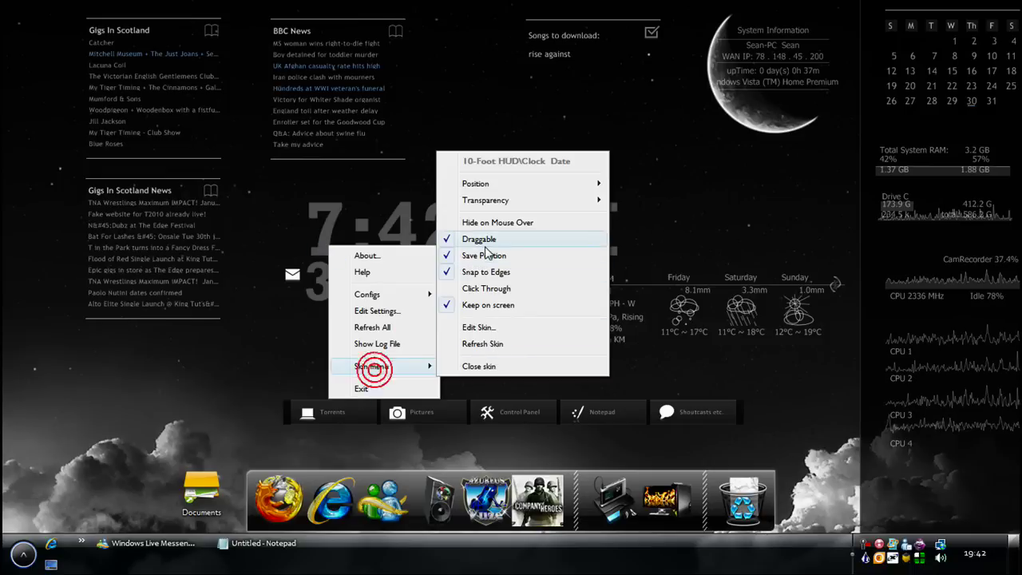
pyautogui.click(469, 229)
pyautogui.rightClick(291, 273)
pyautogui.moveTo(351, 392)
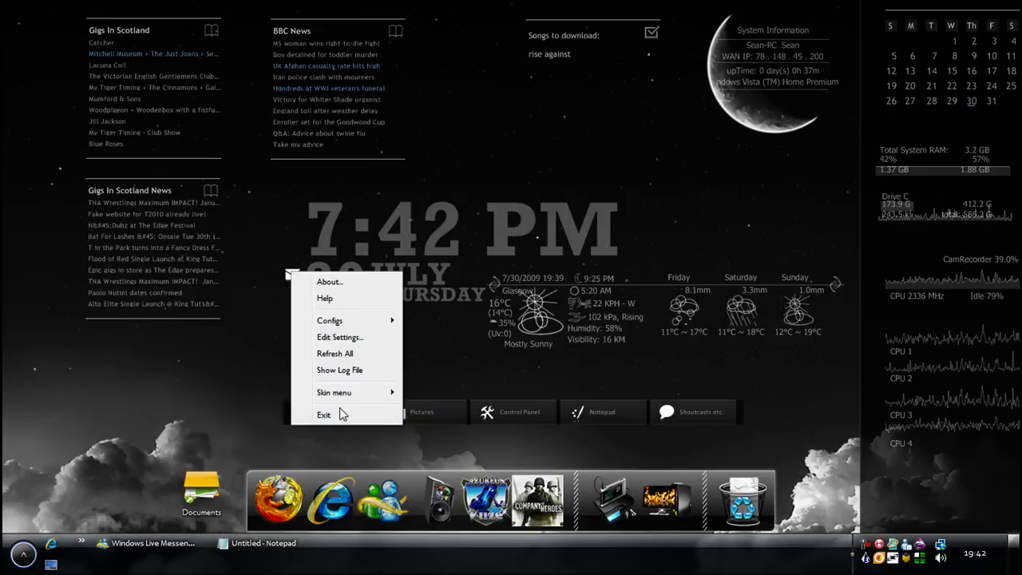
# Close the Gmail skin and bring up HUD.Vision\White\Weather.ACCU in the loaded-skins list
pyautogui.click(360, 392)
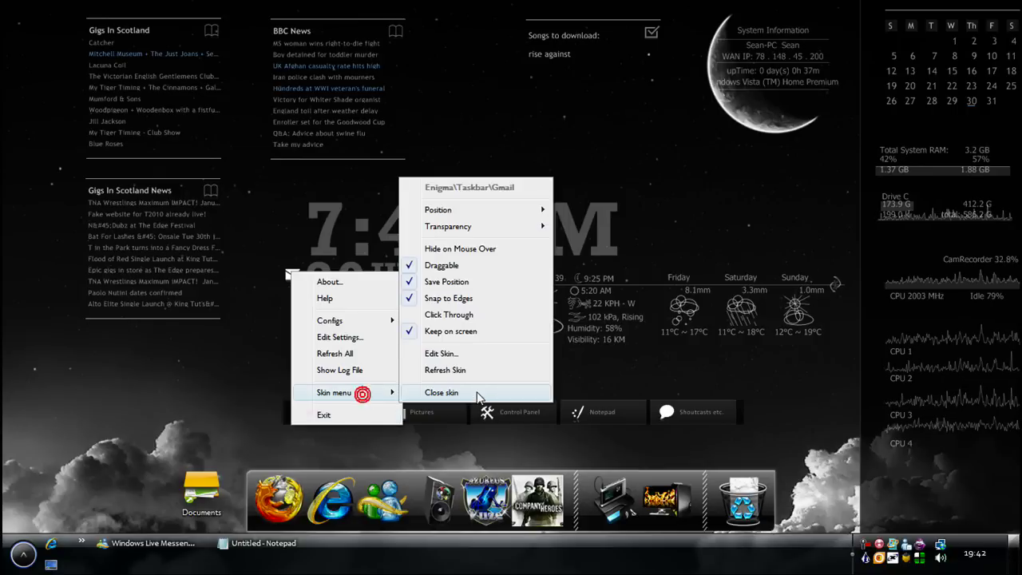
pyautogui.click(476, 392)
pyautogui.rightClick(864, 559)
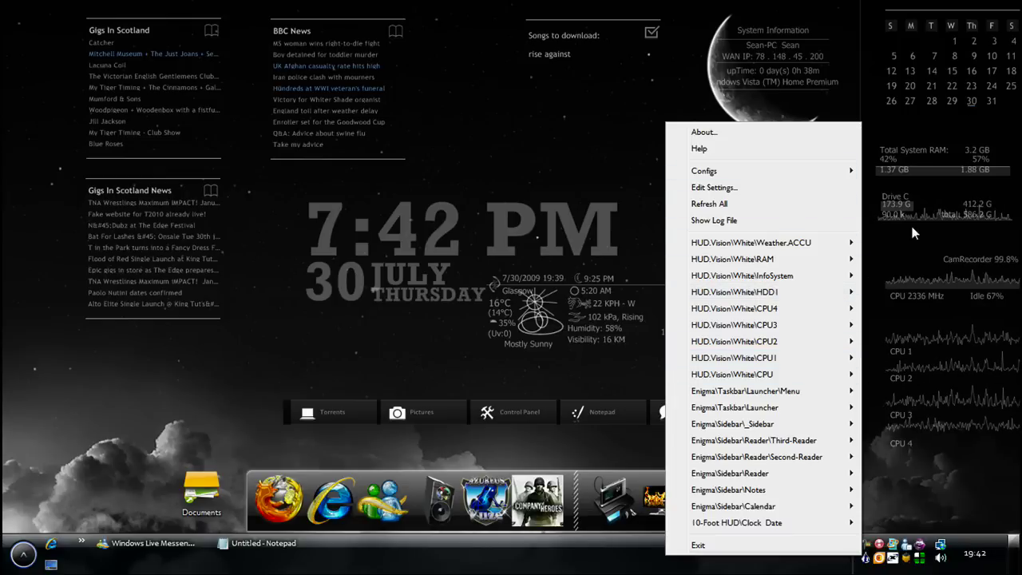
pyautogui.moveTo(711, 259)
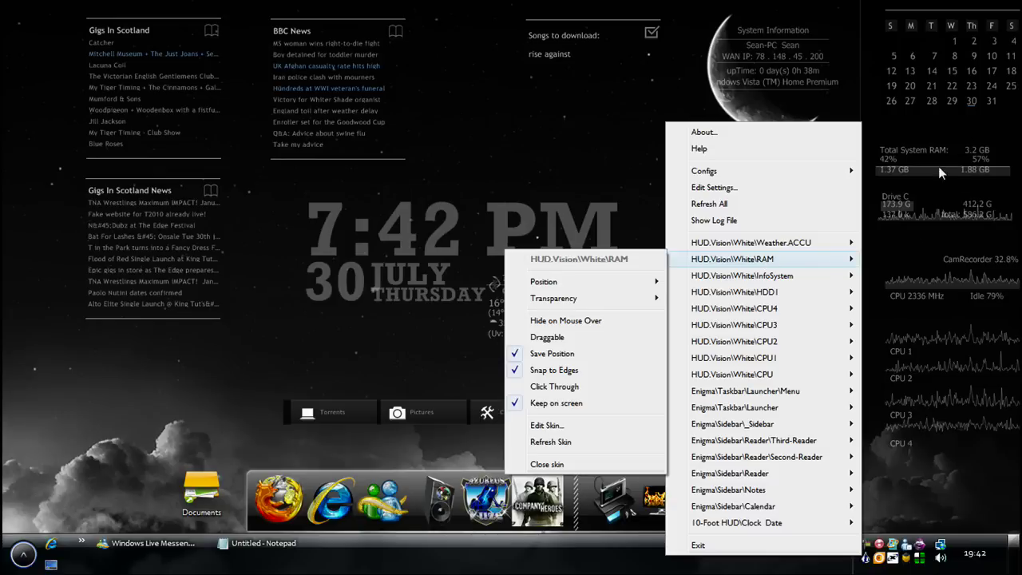
# Open glasgow.ini in Notepad and highlight the locate_code web address and the location-code note
pyautogui.moveTo(718, 243)
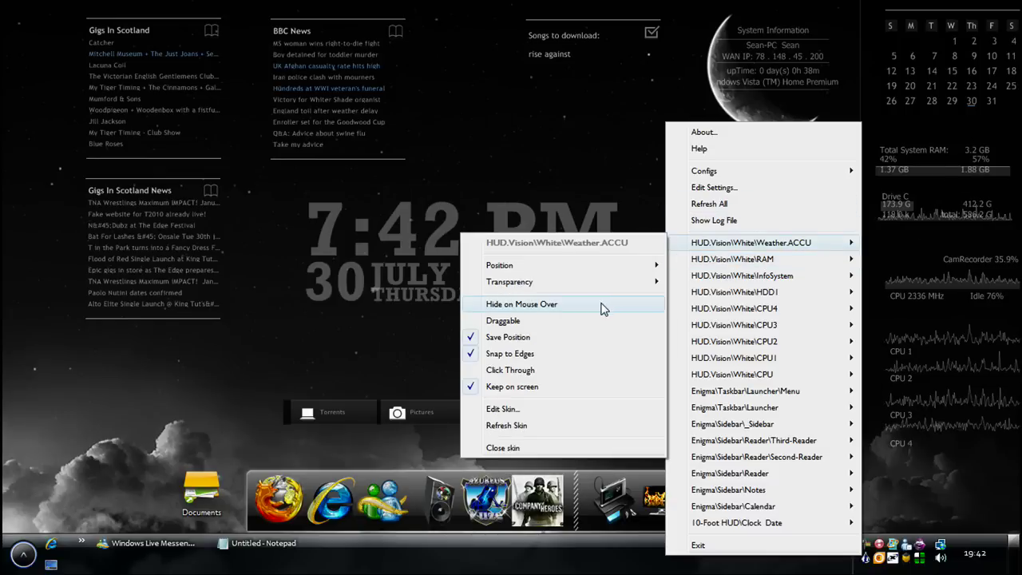
pyautogui.click(500, 408)
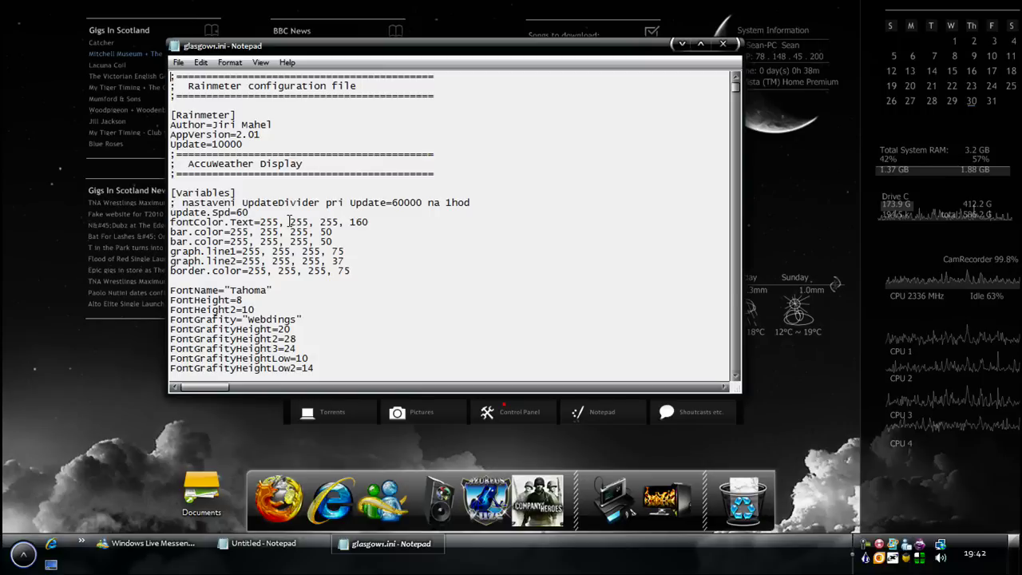
pyautogui.scroll(-7, 484, 238)
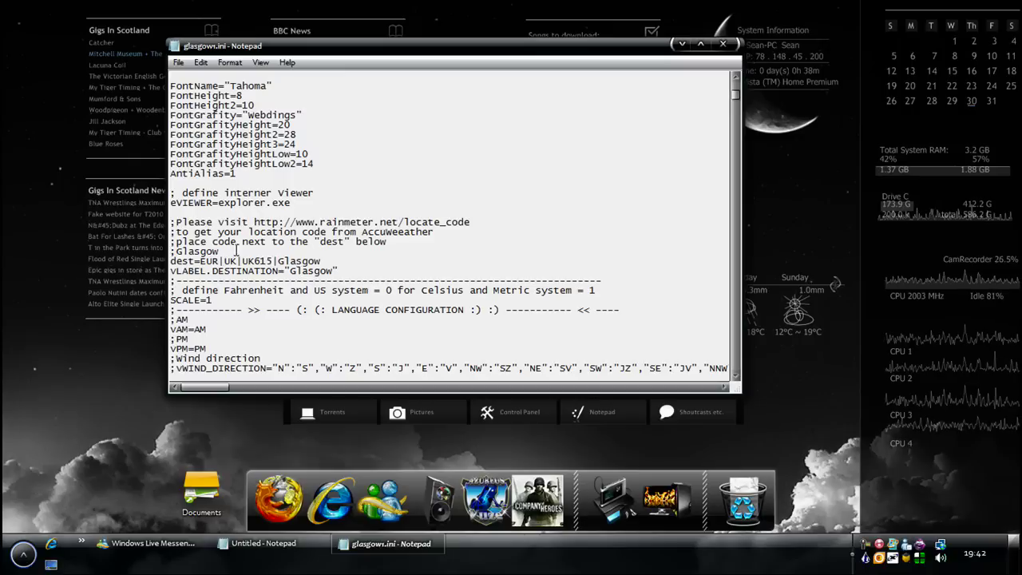
pyautogui.moveTo(472, 221); pyautogui.dragTo(253, 222)
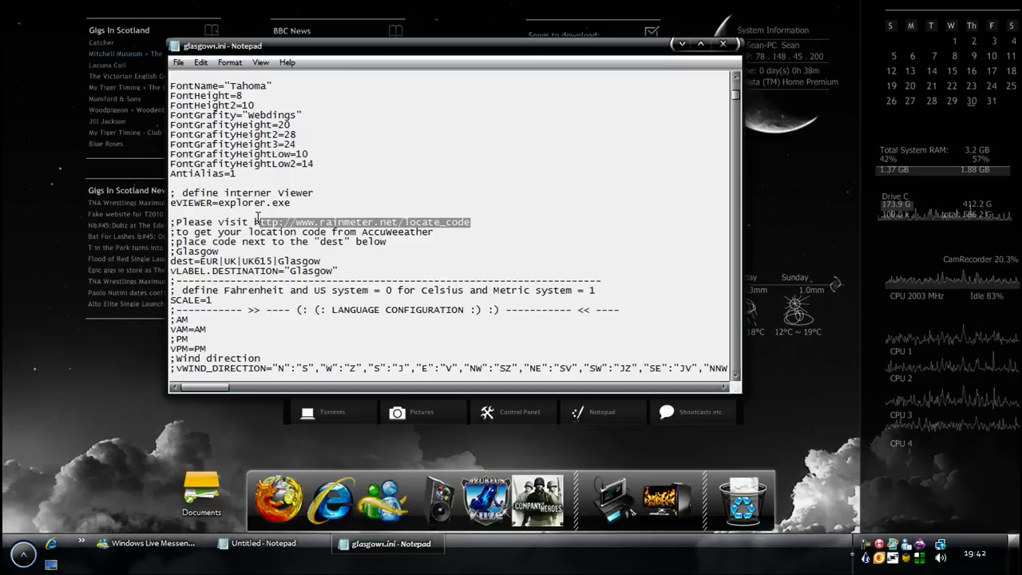
pyautogui.moveTo(193, 231); pyautogui.dragTo(362, 233)
pyautogui.click(410, 239)
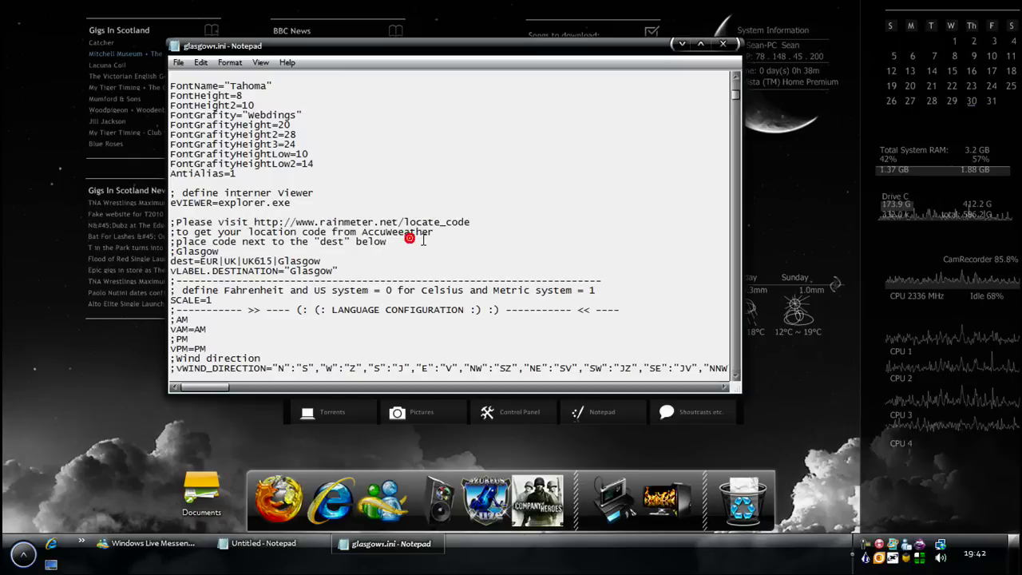
# Highlight the UK615 code on the dest line and the Glasgow label value, then close the file
pyautogui.click(257, 221)
pyautogui.moveTo(404, 221); pyautogui.dragTo(463, 221)
pyautogui.click(469, 221)
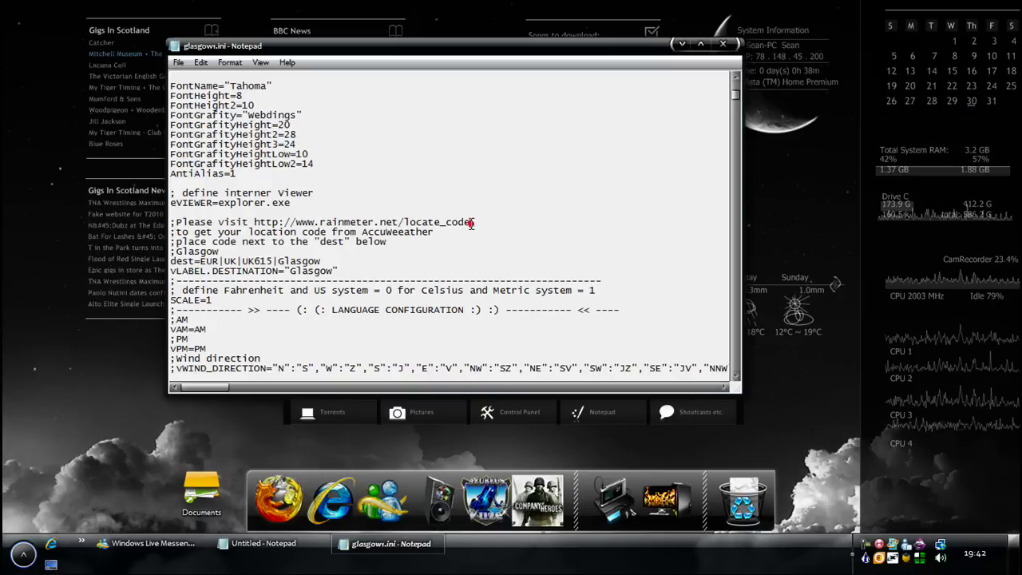
pyautogui.moveTo(322, 261); pyautogui.dragTo(200, 261)
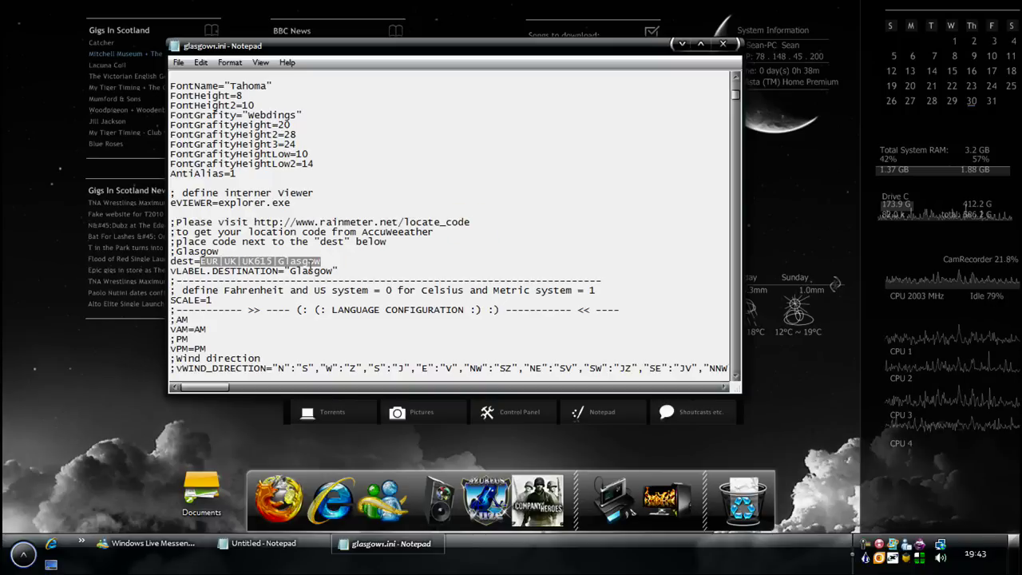
pyautogui.moveTo(345, 271); pyautogui.dragTo(290, 271)
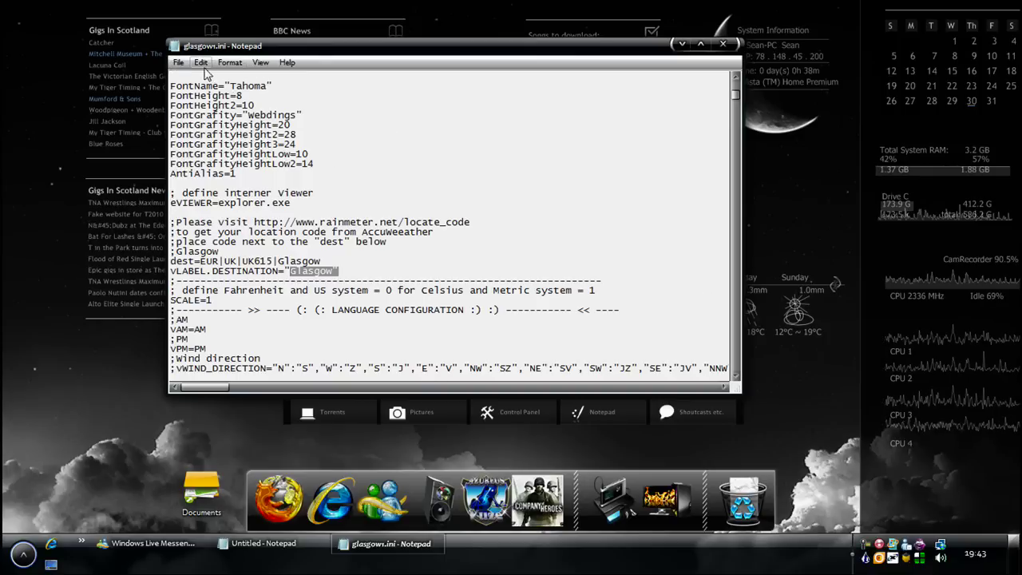
pyautogui.click(724, 45)
pyautogui.rightClick(879, 550)
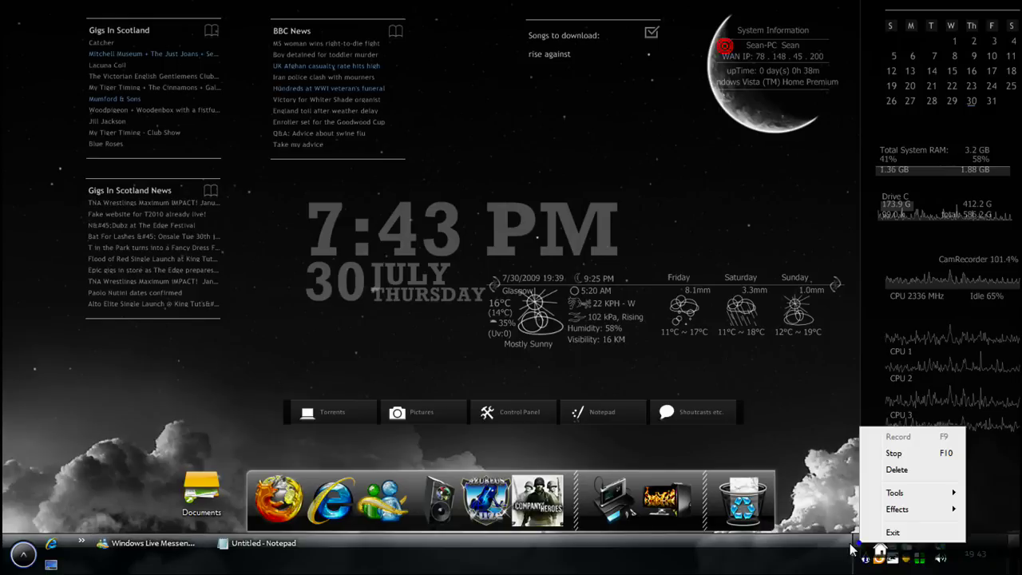
# Restore the Untitled notes window and select the last three lines of the program list
pyautogui.click(291, 544)
pyautogui.click(292, 546)
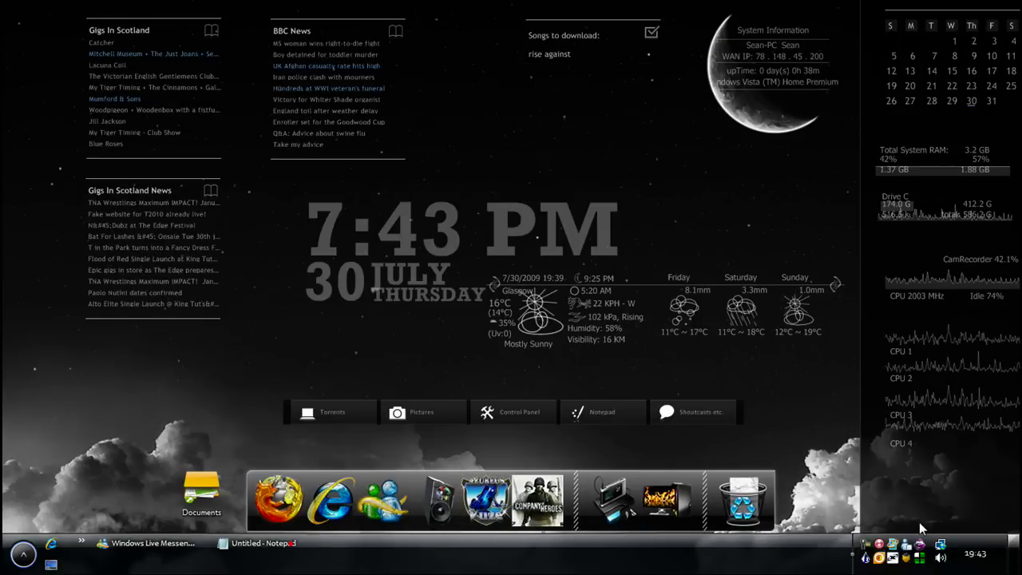
pyautogui.rightClick(864, 558)
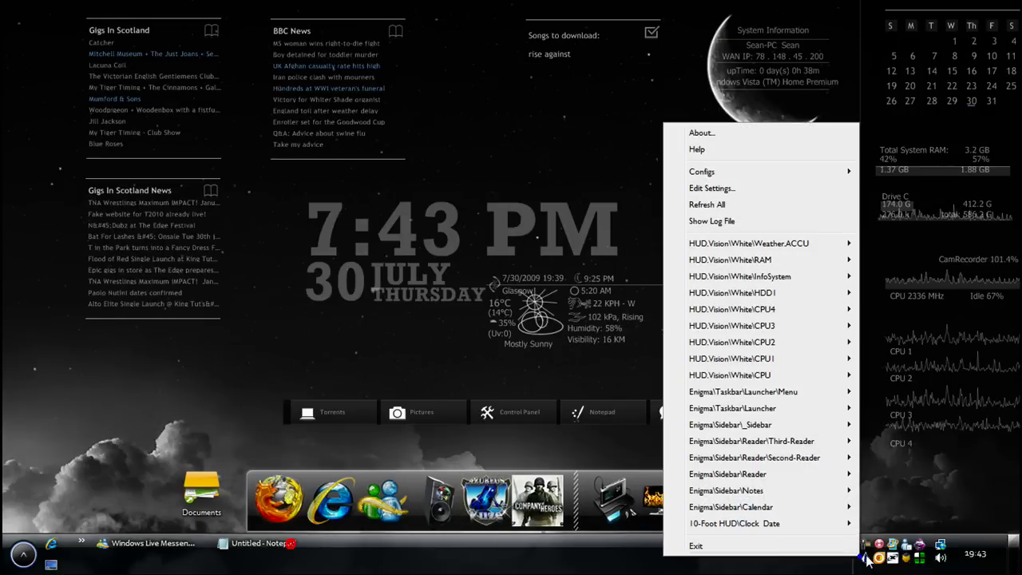
pyautogui.click(289, 543)
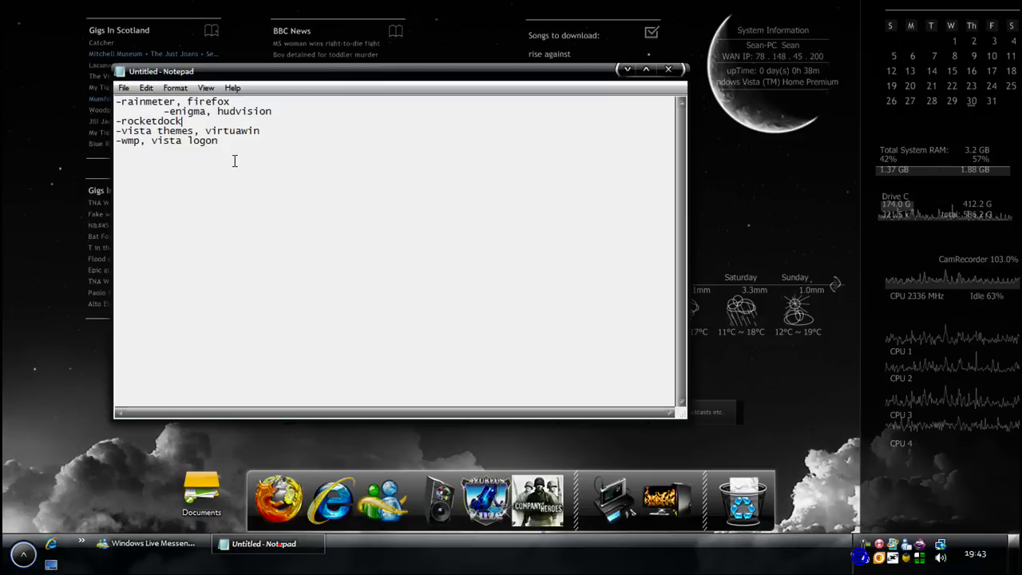
pyautogui.moveTo(115, 120)
pyautogui.mouseDown()
pyautogui.moveTo(220, 141)
pyautogui.moveTo(120, 131)
pyautogui.moveTo(116, 121)
pyautogui.mouseUp()
pyautogui.click(231, 148)
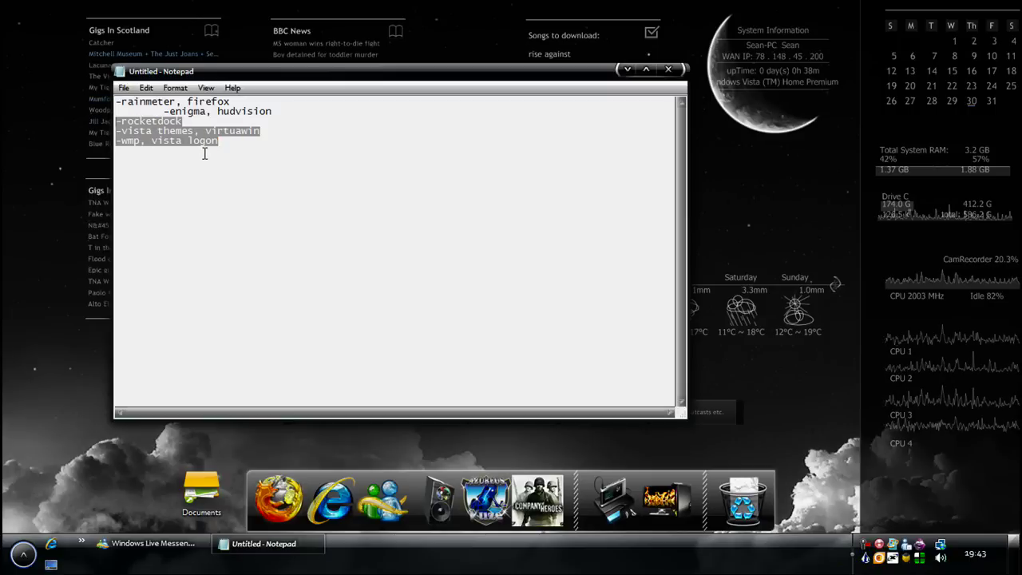
# Cycle through the VirtuaWin desktops and return to the notes list
pyautogui.hotkey('ctrl', 'alt', 'Right')
pyautogui.hotkey('ctrl', 'alt', 'Right')
pyautogui.hotkey('ctrl', 'alt', 'Right')
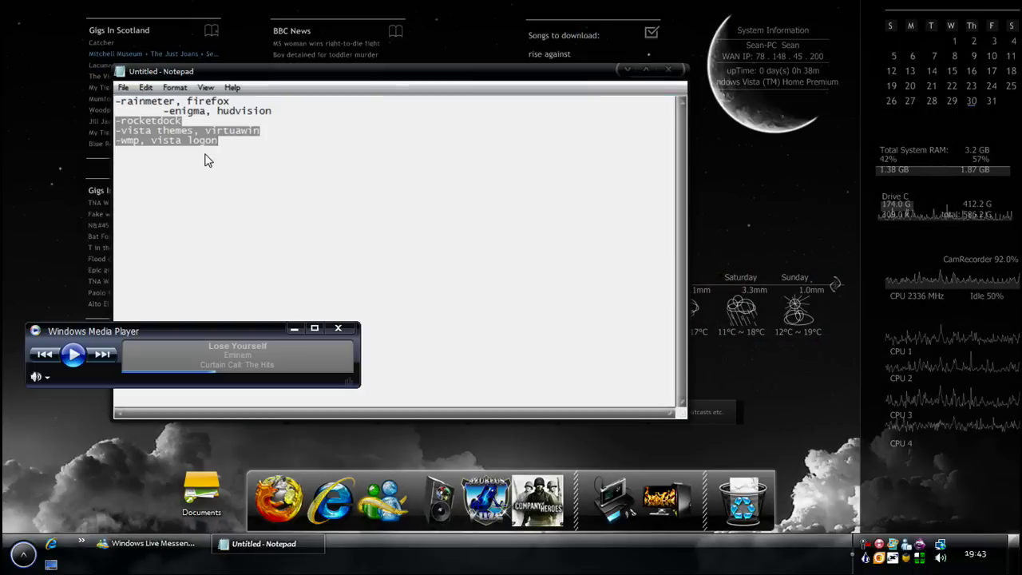
pyautogui.click(205, 153)
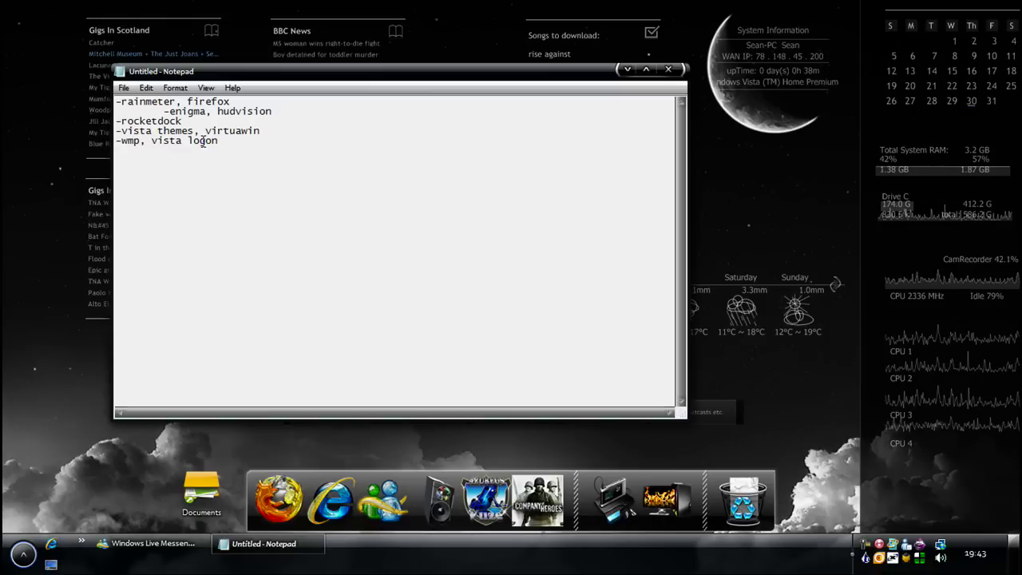
pyautogui.rightClick(865, 545)
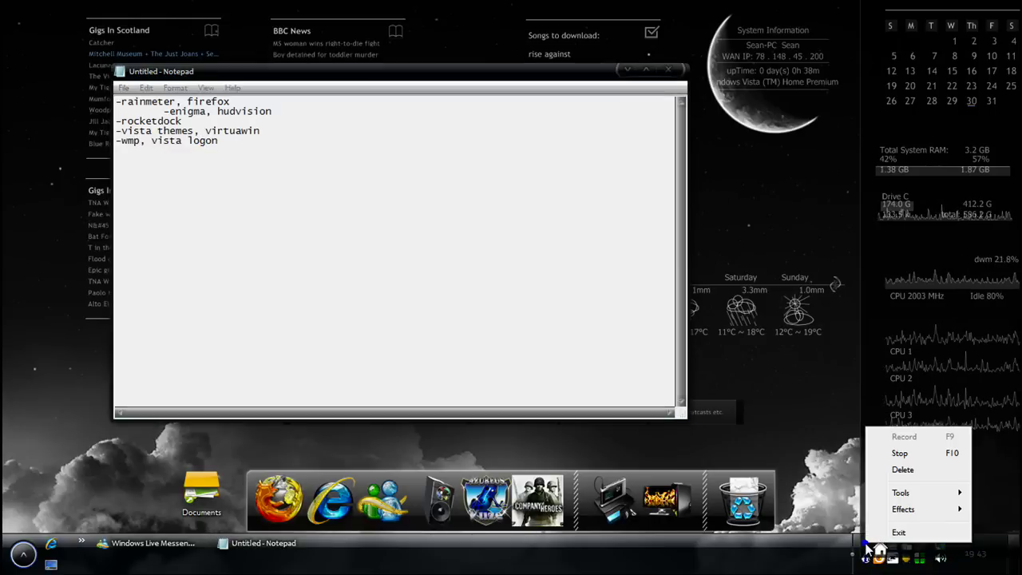